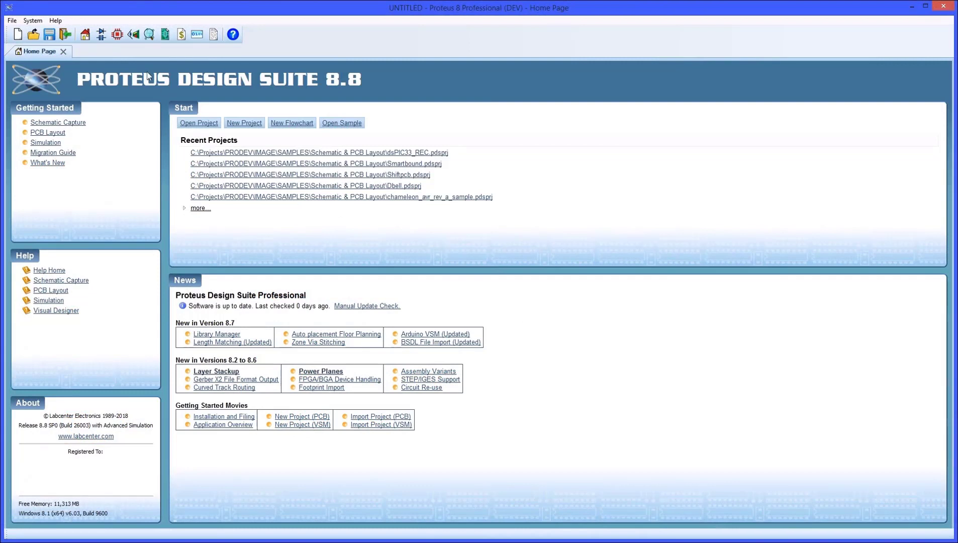
Open the schematic editor and start importing third-party parts.
{"action": "left_click", "coordinate": [101, 34]}
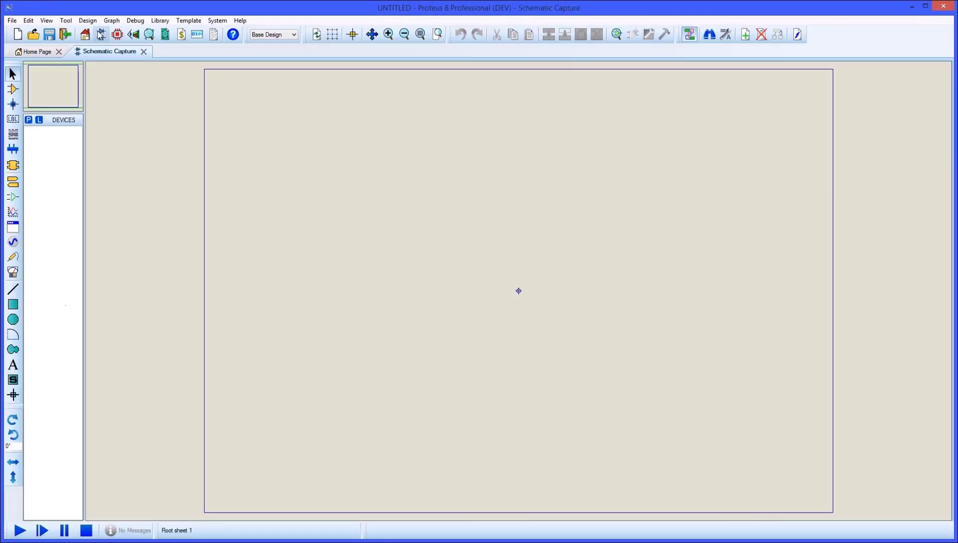
{"action": "left_click", "coordinate": [160, 20]}
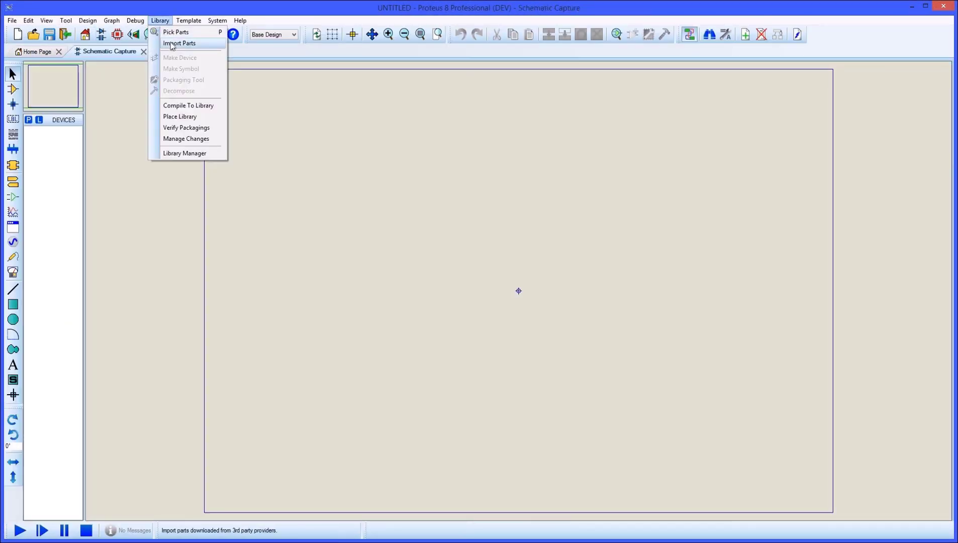
{"action": "left_click", "coordinate": [171, 43]}
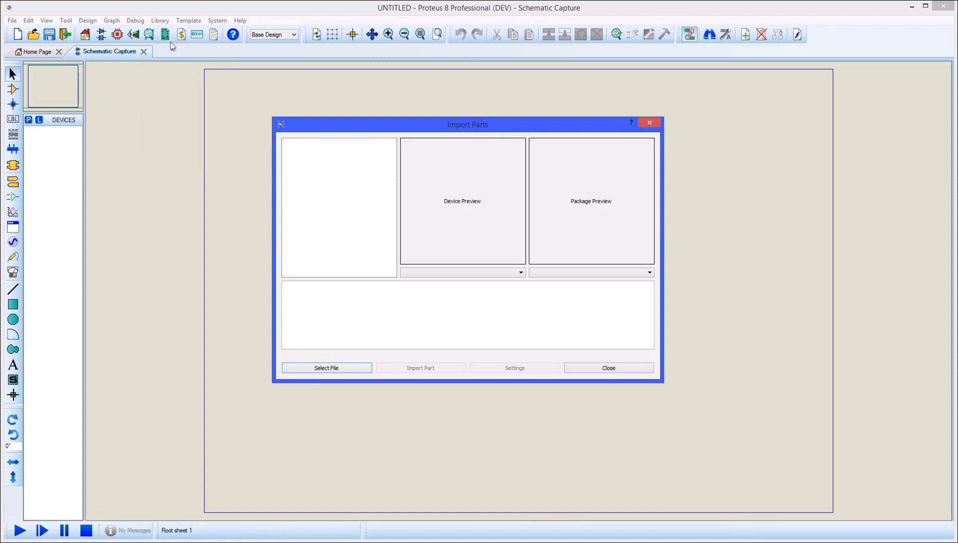
Load the BSDL file 5CEBA4F17_256_ed+clks.bsd from the Documents\Proteus folder for import.
{"action": "left_click", "coordinate": [340, 368]}
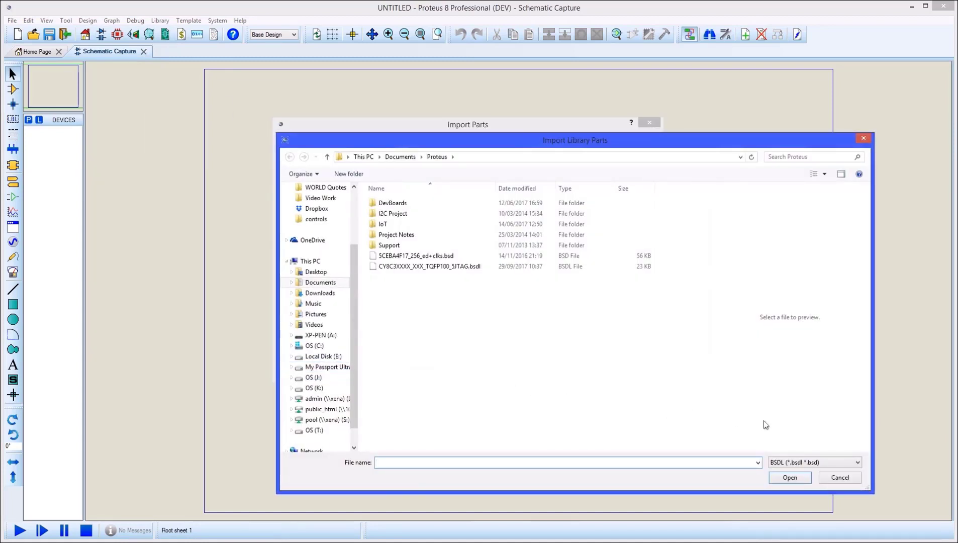
{"action": "left_click", "coordinate": [847, 463]}
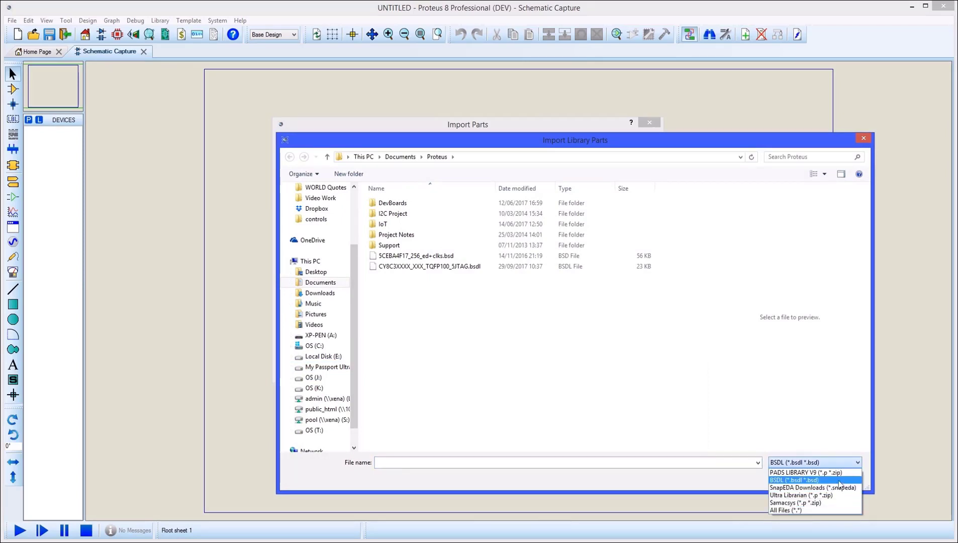
{"action": "left_click", "coordinate": [839, 480]}
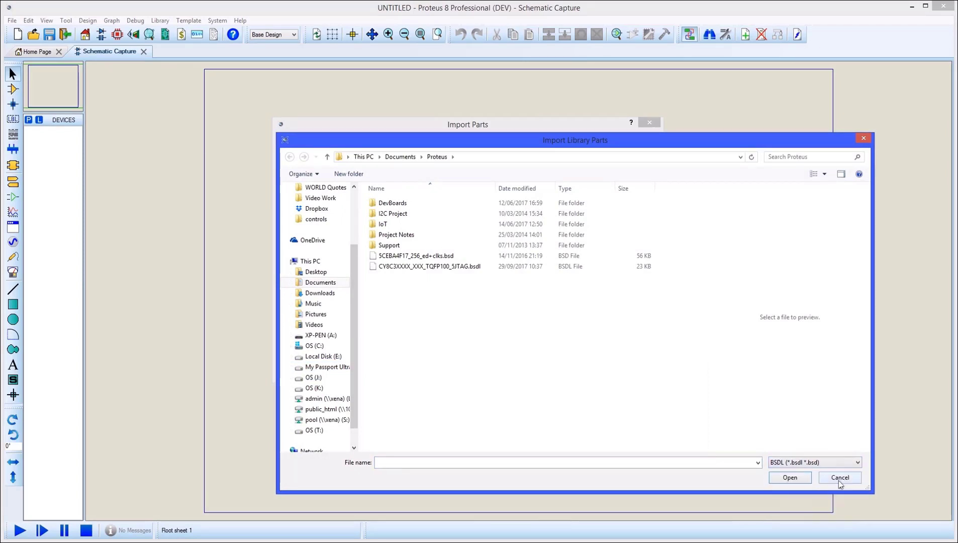
{"action": "left_click", "coordinate": [428, 257]}
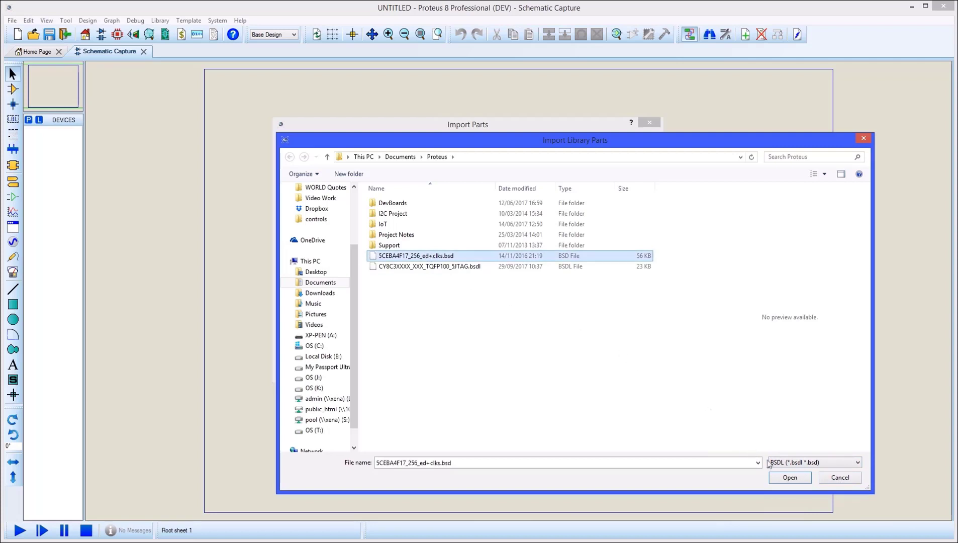
{"action": "left_click", "coordinate": [782, 477]}
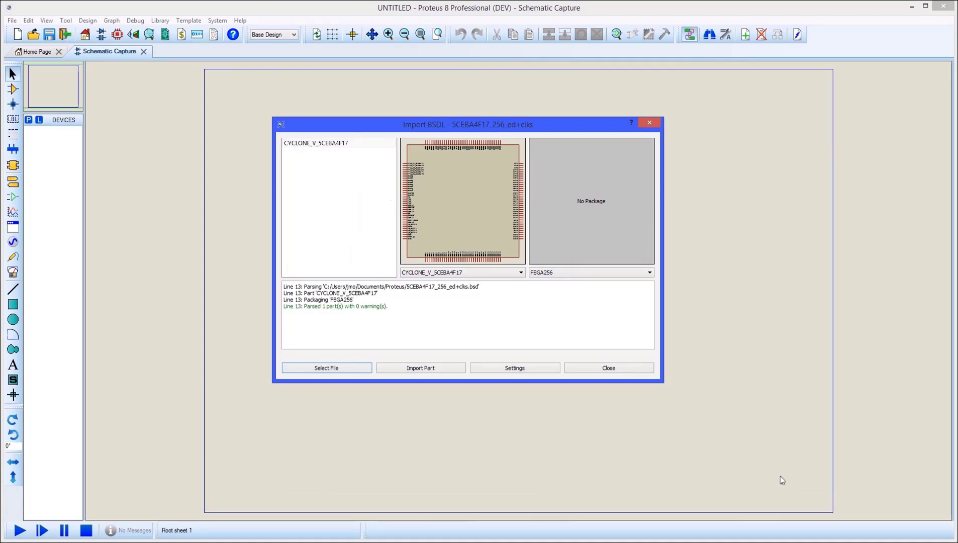
Start importing CYCLONE_V_5CEBA4F17 and move the six FPLL CLKOUT pins to the very start of the pin list.
{"action": "left_click", "coordinate": [424, 367]}
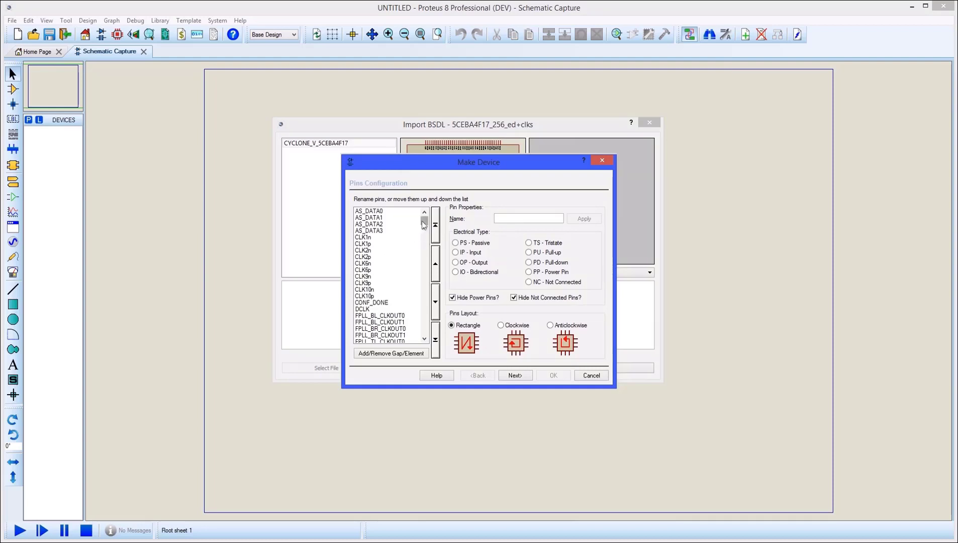
{"action": "mouse_move", "coordinate": [424, 222]}
{"action": "left_mouse_down"}
{"action": "mouse_move", "coordinate": [424, 257]}
{"action": "mouse_move", "coordinate": [422, 220]}
{"action": "left_mouse_up"}
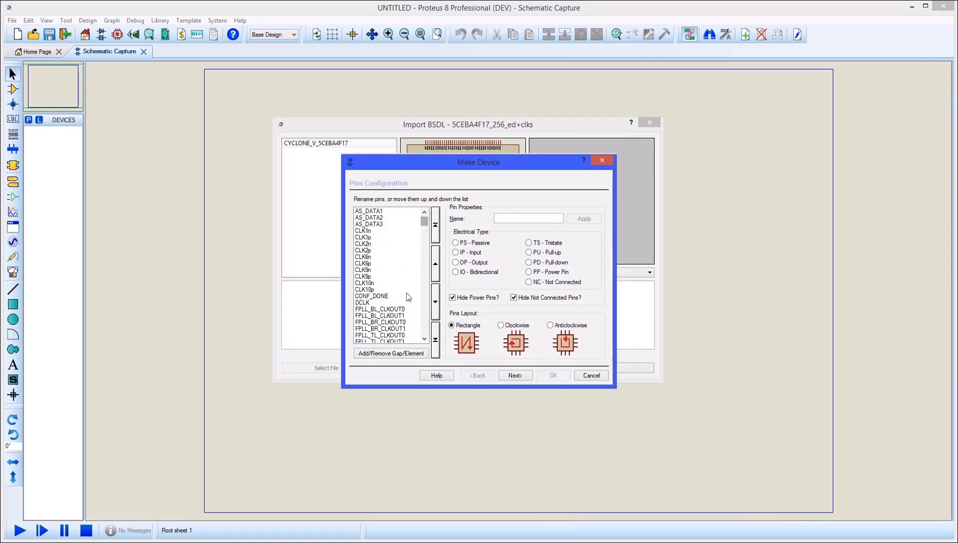
{"action": "left_click", "coordinate": [402, 342]}
{"action": "left_click_drag", "start_coordinate": [402, 343], "coordinate": [402, 298]}
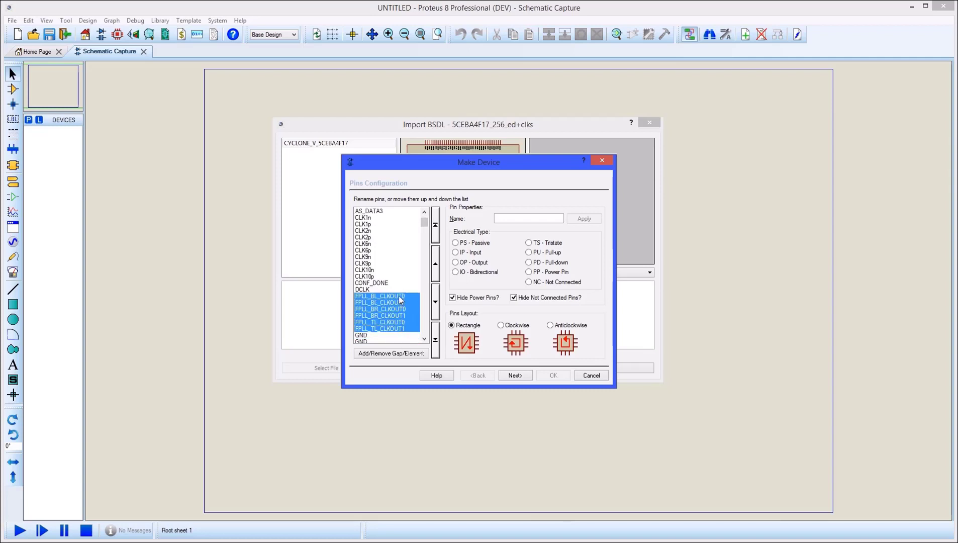
{"action": "left_click", "coordinate": [435, 225]}
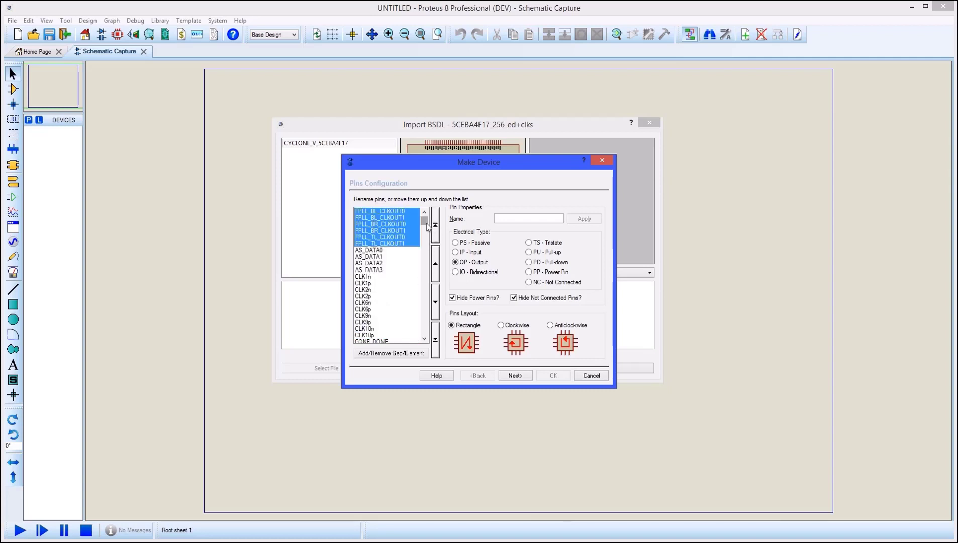
Move the four NC pins down the pin list to sit between TMS and the VCC pins.
{"action": "left_click_drag", "start_coordinate": [427, 225], "coordinate": [385, 297]}
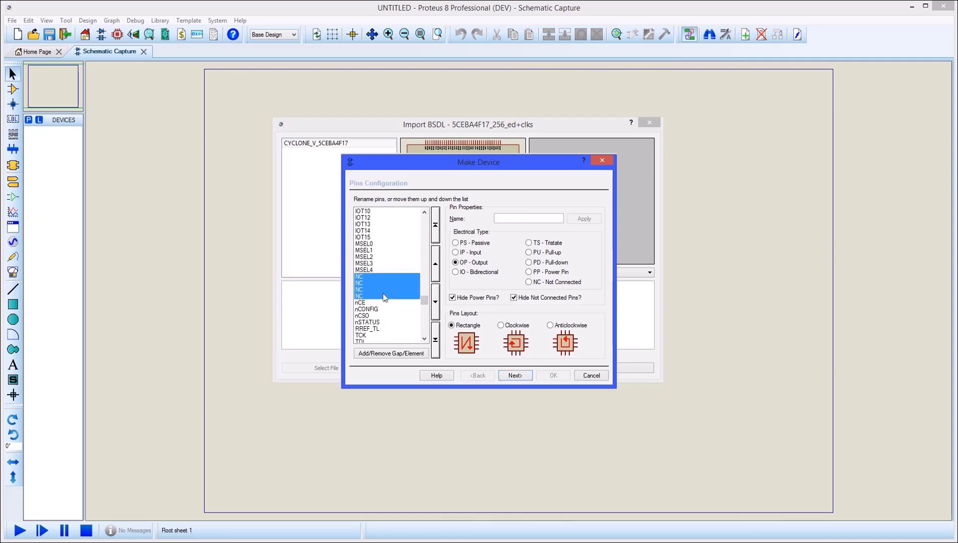
{"action": "left_click", "coordinate": [435, 302]}
{"action": "left_click", "coordinate": [435, 302]}
{"action": "left_click", "coordinate": [435, 302]}
{"action": "left_click", "coordinate": [435, 302]}
{"action": "left_click", "coordinate": [436, 302]}
{"action": "left_click", "coordinate": [436, 302]}
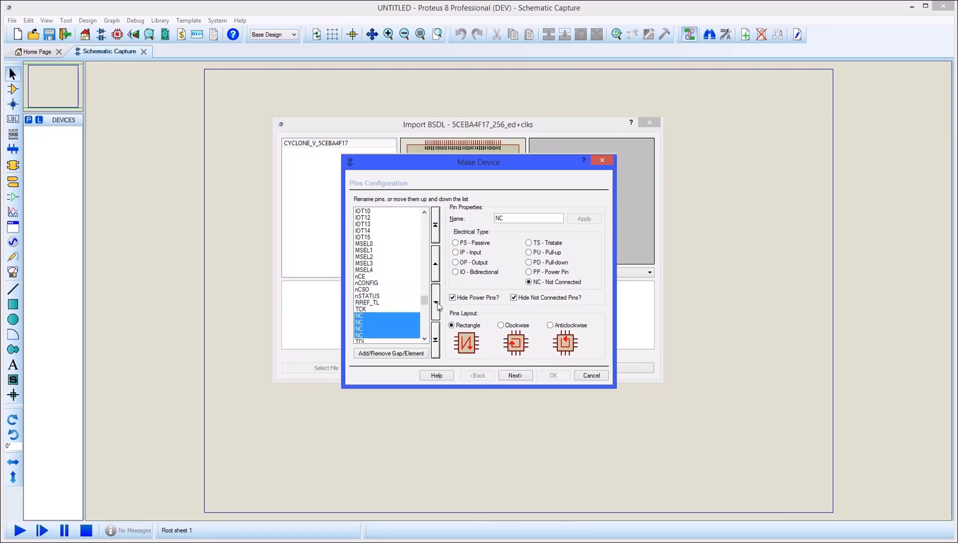
{"action": "left_click", "coordinate": [438, 306]}
{"action": "left_click", "coordinate": [437, 305]}
{"action": "left_click", "coordinate": [437, 306]}
{"action": "left_click", "coordinate": [438, 305]}
Split the device into separate elements by adding gap/element breaks at pins IOA3 and IOR1.
{"action": "left_click_drag", "start_coordinate": [426, 301], "coordinate": [421, 249]}
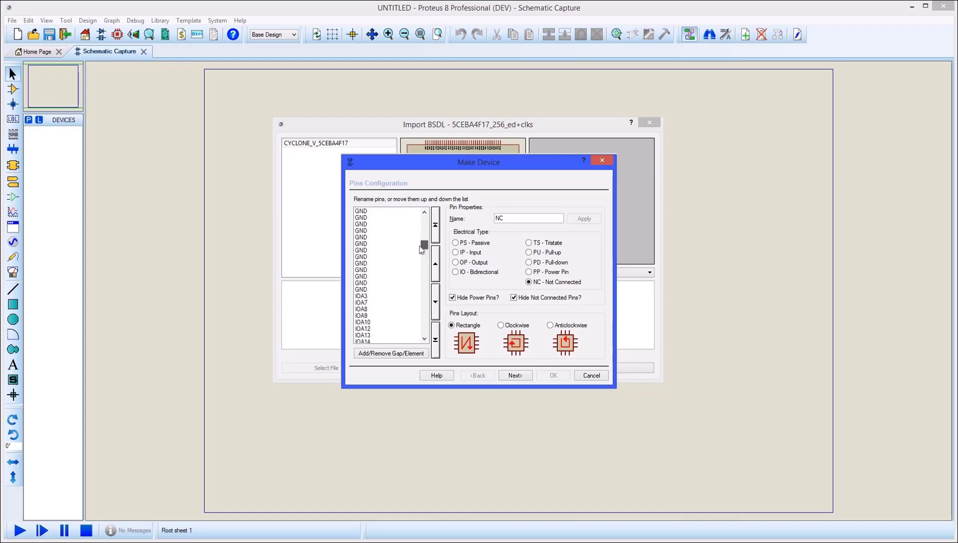
{"action": "left_click", "coordinate": [362, 296]}
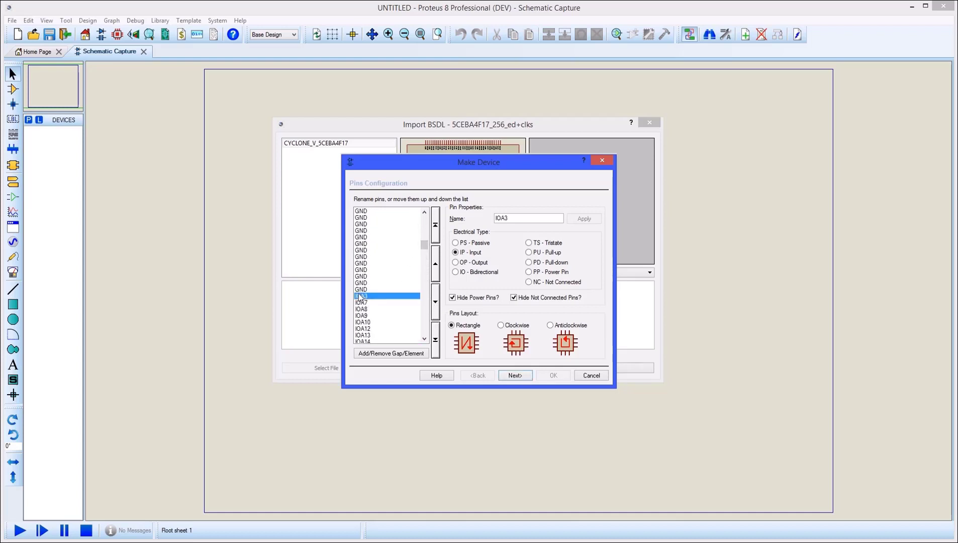
{"action": "left_click", "coordinate": [387, 354]}
{"action": "left_click_drag", "start_coordinate": [424, 245], "coordinate": [425, 295]}
{"action": "left_click", "coordinate": [366, 238]}
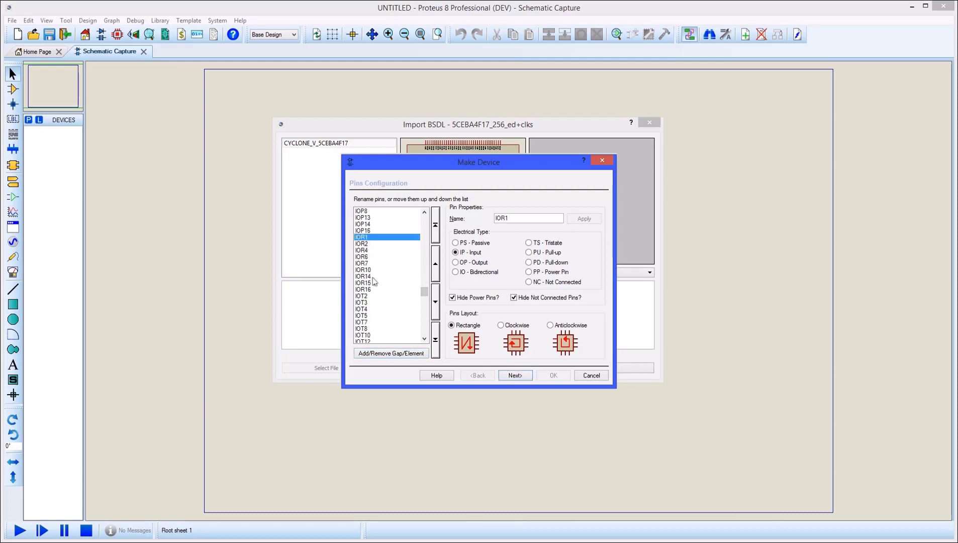
{"action": "left_click", "coordinate": [381, 354]}
Rename pin IOT15 to HELLO and apply the new name.
{"action": "left_click_drag", "start_coordinate": [425, 291], "coordinate": [425, 298]}
{"action": "left_click", "coordinate": [368, 264]}
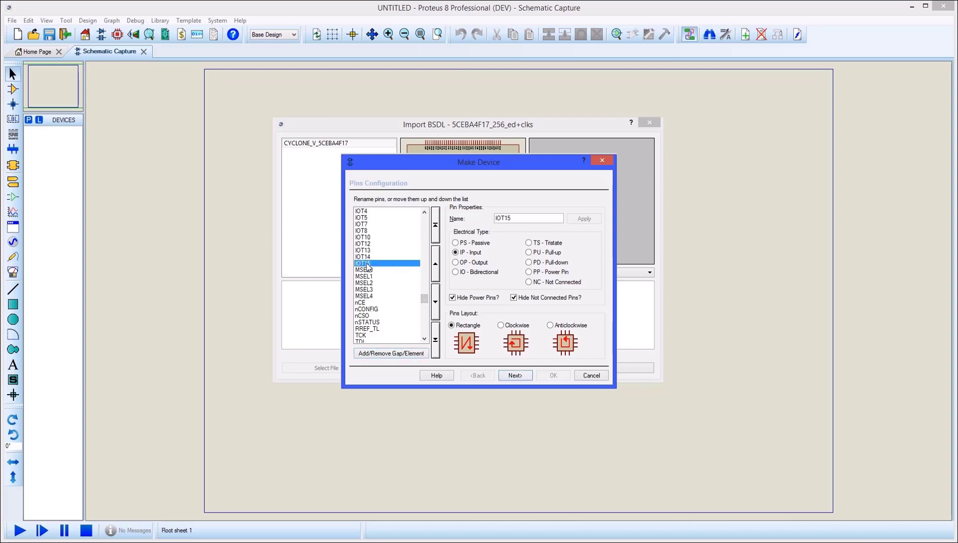
{"action": "left_click_drag", "start_coordinate": [516, 220], "coordinate": [487, 220]}
{"action": "type", "text": "HELLO"}
{"action": "left_click", "coordinate": [584, 221]}
Examine the electrical type and hiding options for the NC pins and the VCC power pins, leaving both kinds hidden.
{"action": "left_click", "coordinate": [425, 339]}
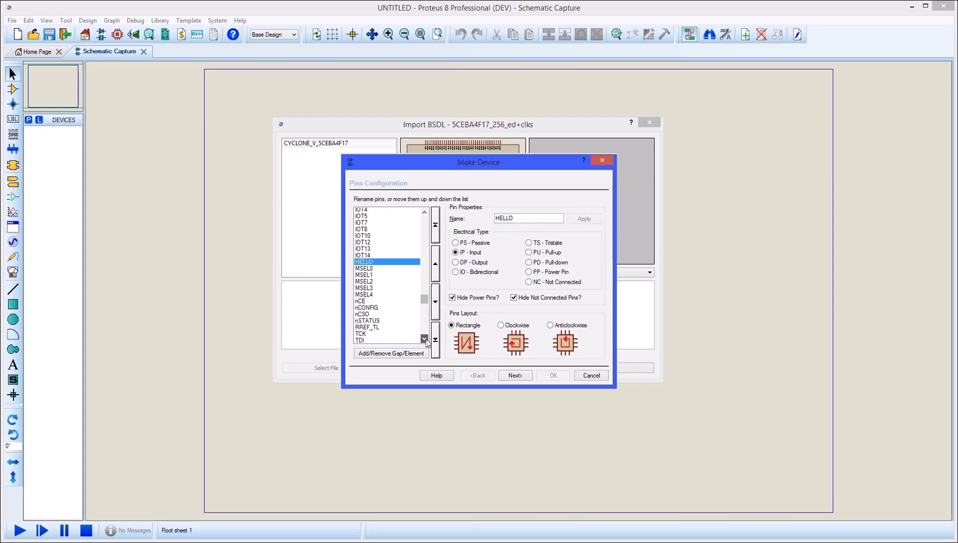
{"action": "scroll", "coordinate": [425, 342], "scroll_direction": "down", "scroll_amount": 3}
{"action": "left_click_drag", "start_coordinate": [373, 303], "coordinate": [375, 327]}
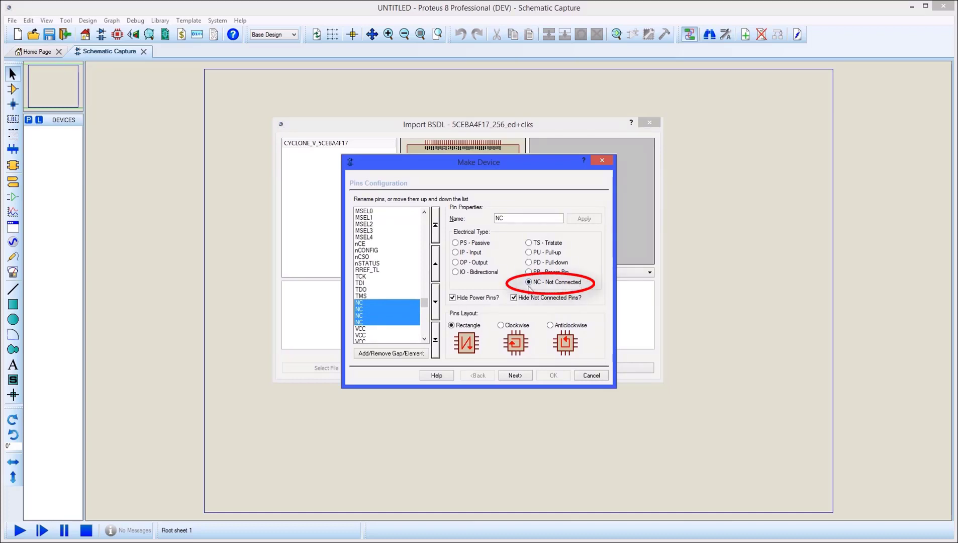
{"action": "left_click", "coordinate": [515, 298]}
{"action": "left_click_drag", "start_coordinate": [425, 303], "coordinate": [427, 308]}
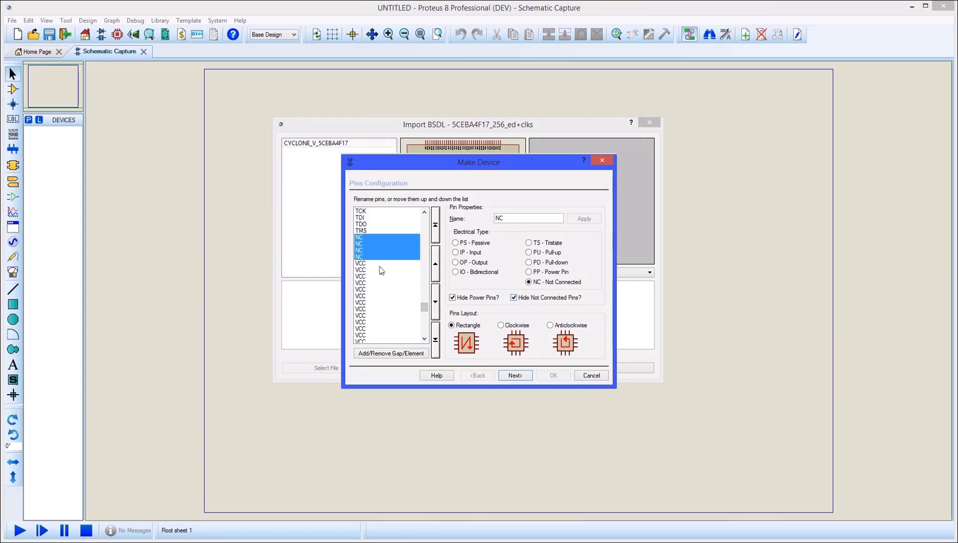
{"action": "left_click_drag", "start_coordinate": [377, 264], "coordinate": [379, 316]}
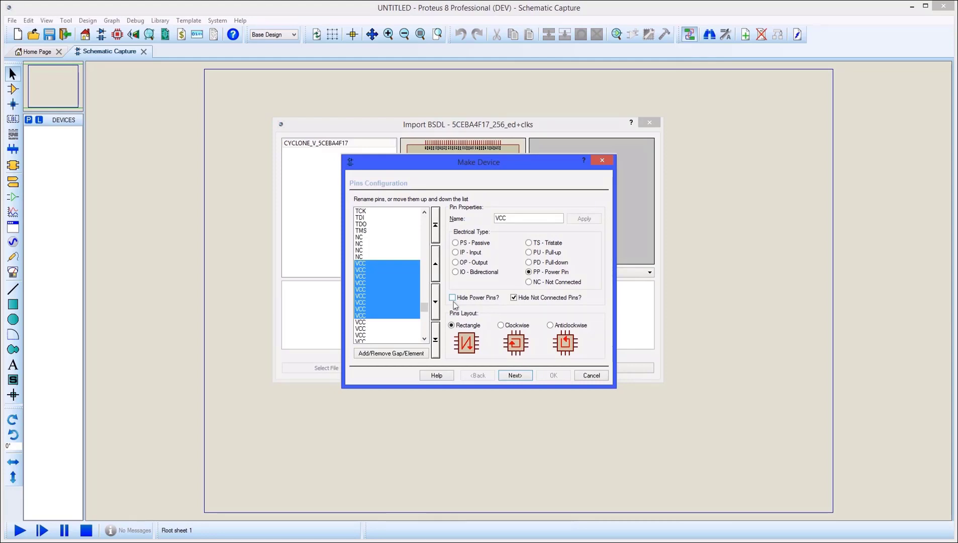
{"action": "left_click", "coordinate": [452, 300]}
Accept the pin and device properties, then replace the FBGA256 packaging with BGA256C100P16X16_1700X1700X200, found by searching bga256.
{"action": "left_click", "coordinate": [509, 375]}
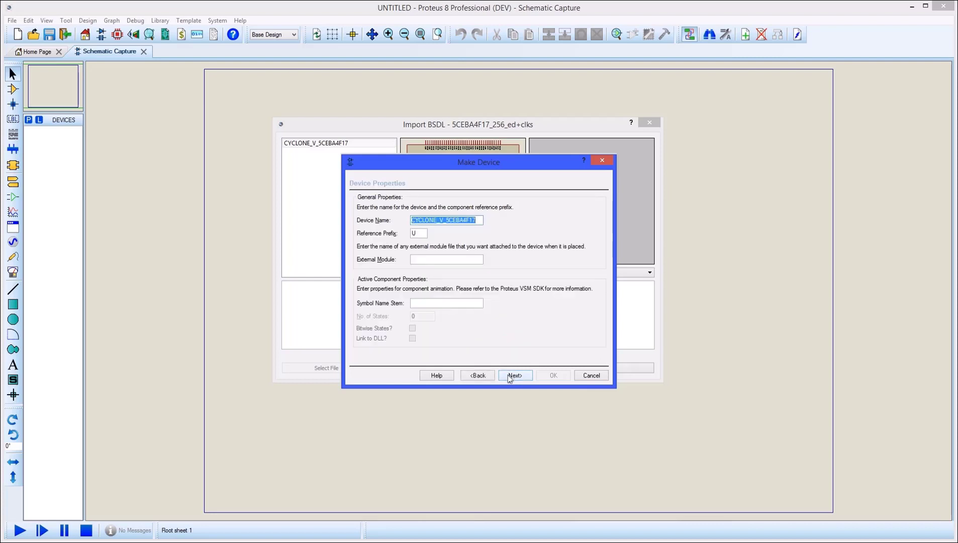
{"action": "left_click", "coordinate": [509, 376]}
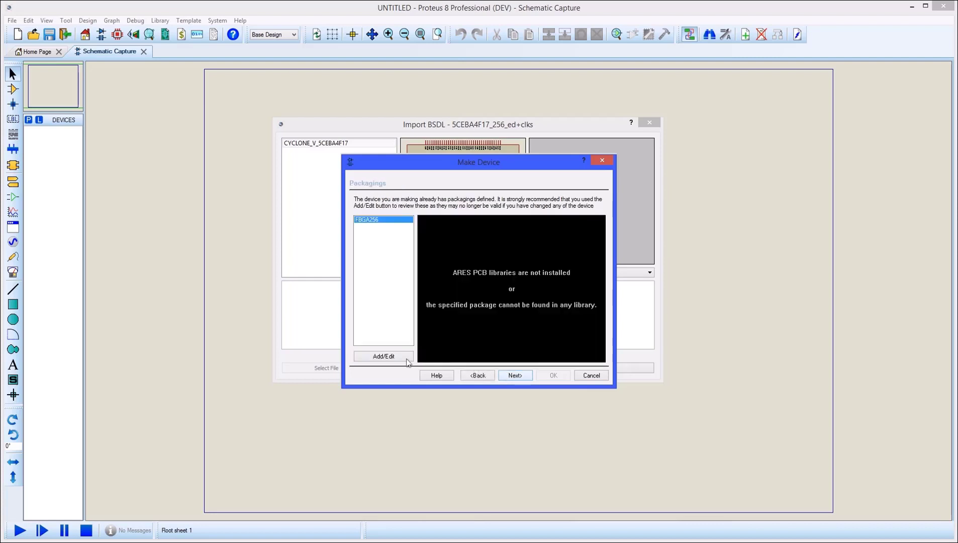
{"action": "left_click", "coordinate": [384, 357]}
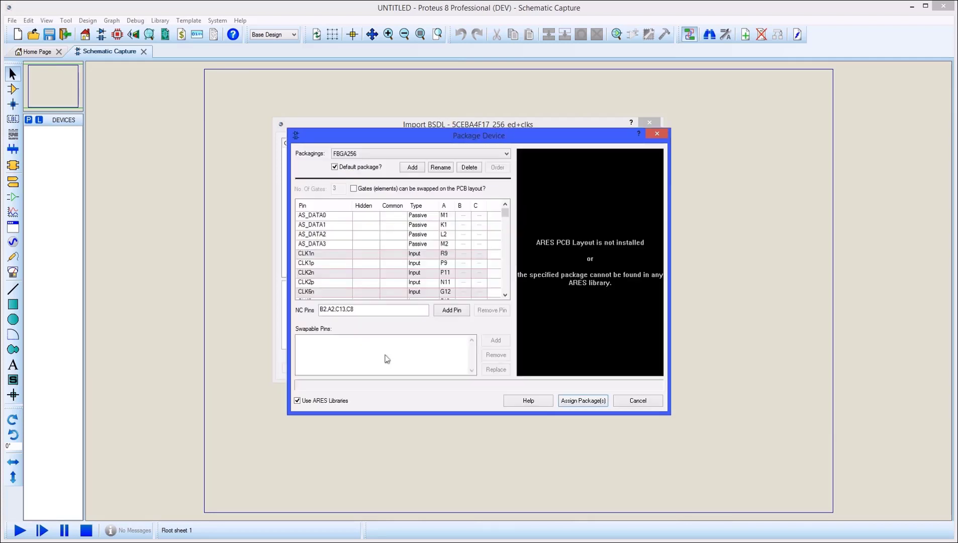
{"action": "left_click", "coordinate": [440, 168]}
{"action": "type", "text": "bga256"}
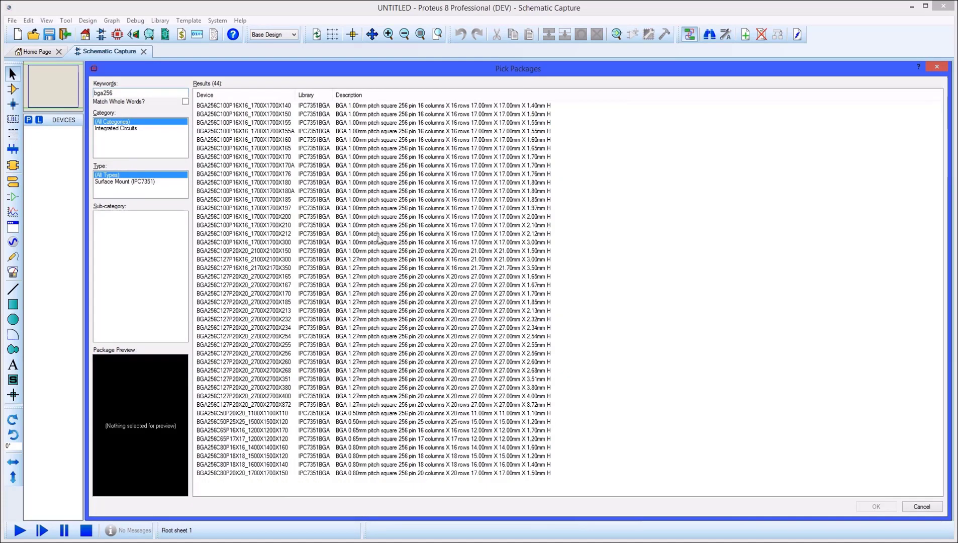
{"action": "left_click", "coordinate": [280, 218]}
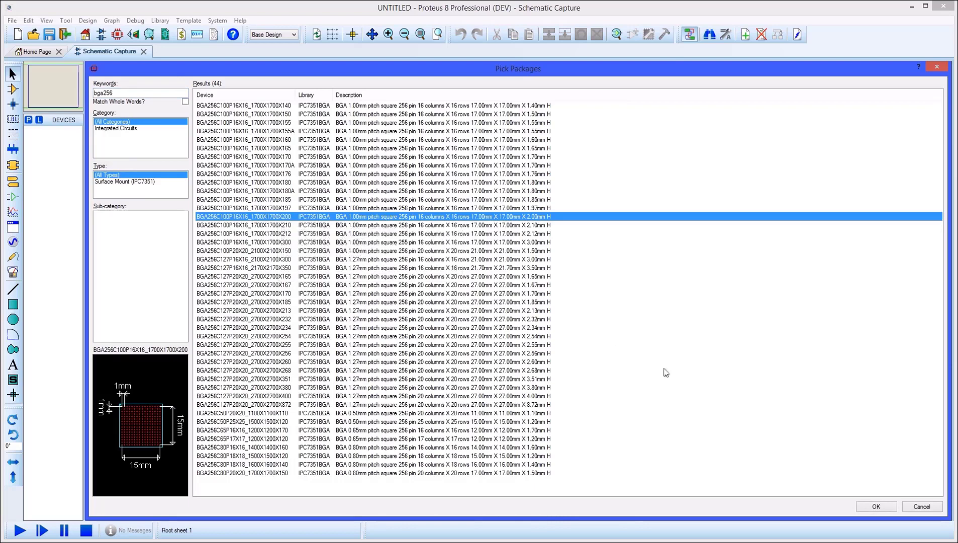
{"action": "left_click", "coordinate": [875, 506]}
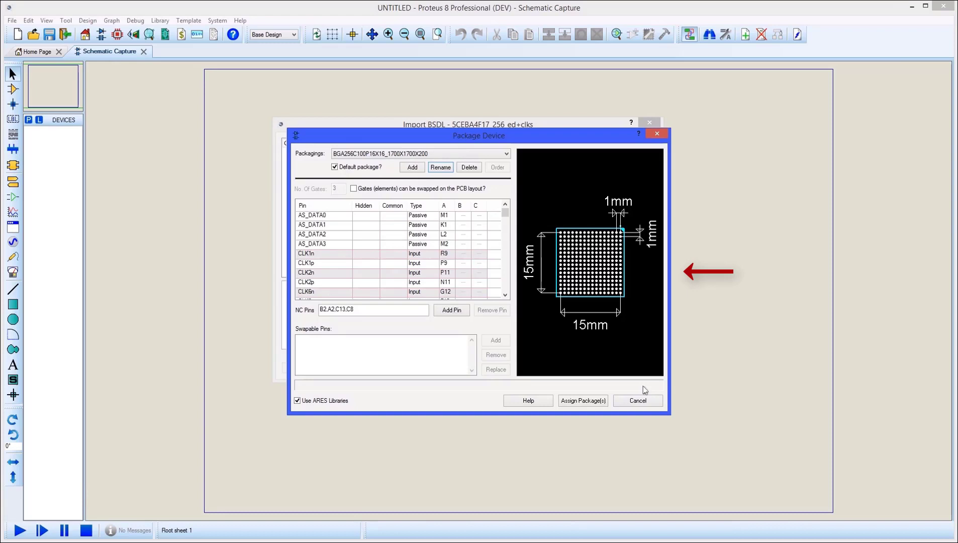
Check the NC pin list and the pin number mapping, then assign the package to the device.
{"action": "left_click_drag", "start_coordinate": [365, 312], "coordinate": [313, 308]}
{"action": "left_click", "coordinate": [361, 314]}
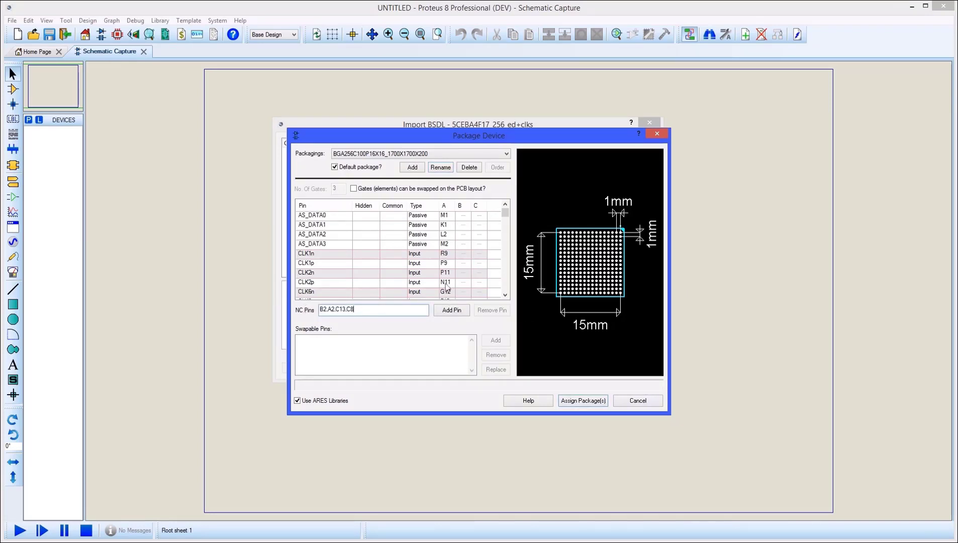
{"action": "left_click_drag", "start_coordinate": [505, 212], "coordinate": [501, 260]}
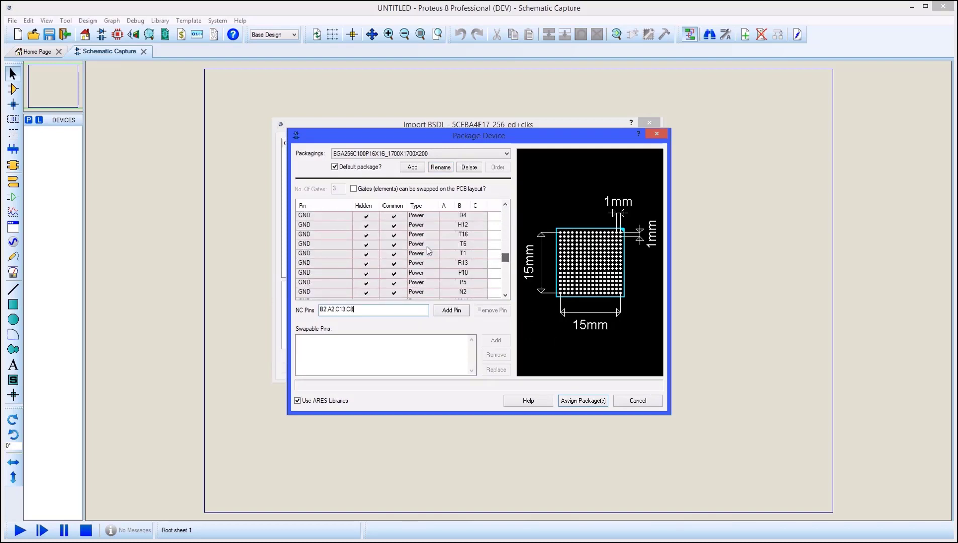
{"action": "left_click", "coordinate": [583, 400]}
Leave the data sheet and indexing details at their defaults, save the device to the USERDVC library and close the part import.
{"action": "left_click", "coordinate": [515, 376]}
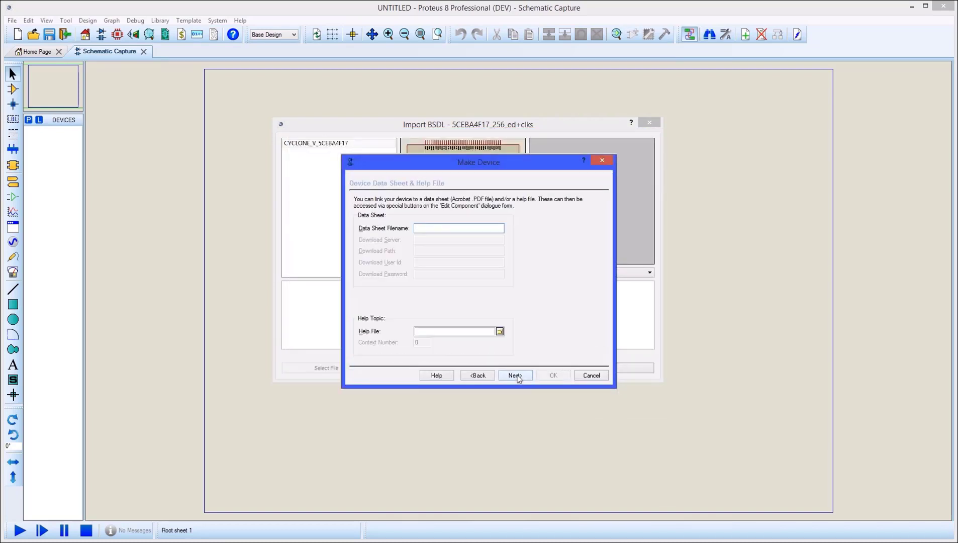
{"action": "left_click", "coordinate": [518, 378]}
{"action": "left_click_drag", "start_coordinate": [600, 227], "coordinate": [599, 331]}
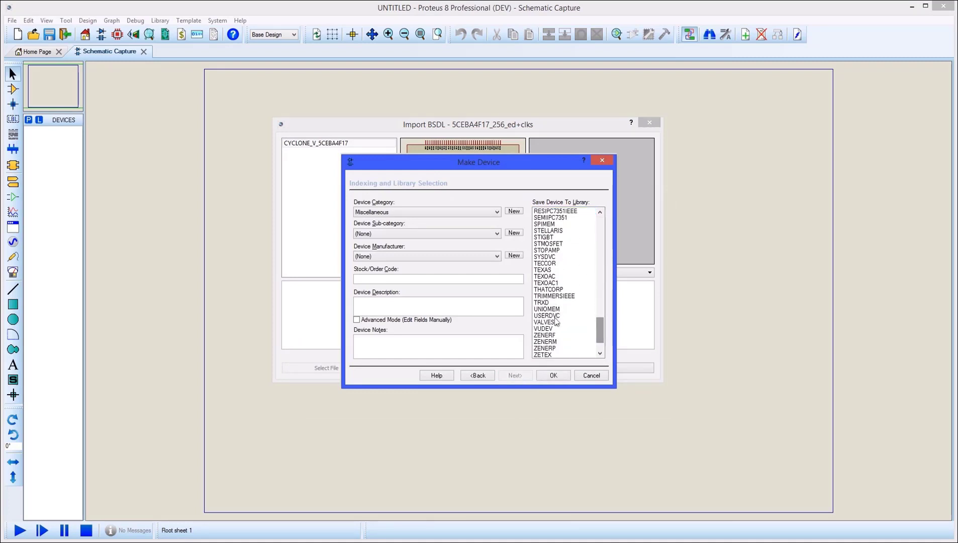
{"action": "left_click", "coordinate": [553, 315]}
{"action": "left_click", "coordinate": [554, 376]}
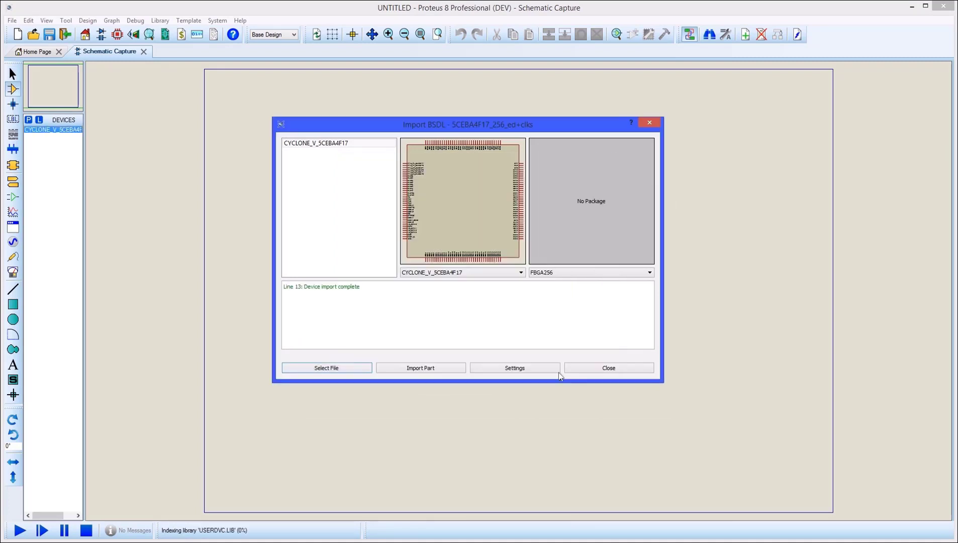
{"action": "left_click", "coordinate": [573, 368]}
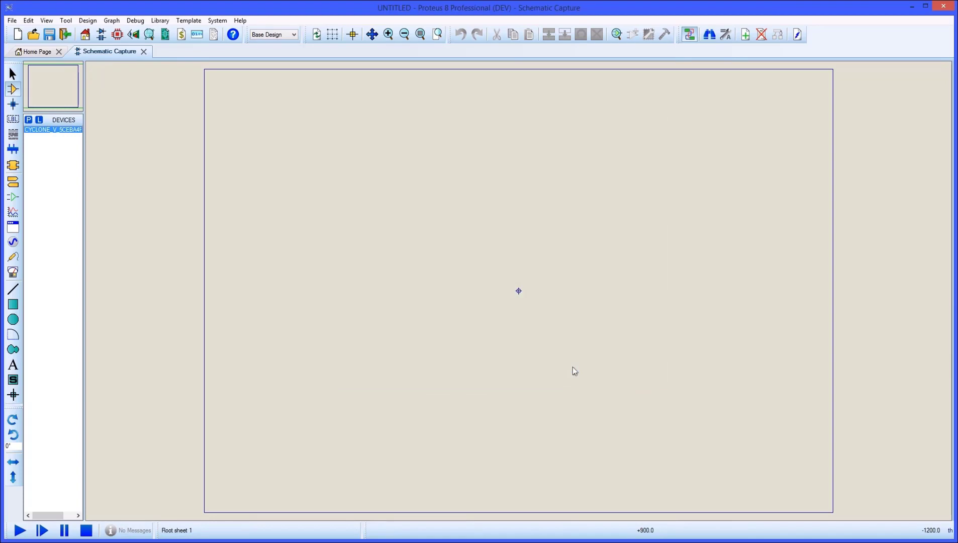
Place elements A, B and C of the Cyclone V device side by side on the schematic sheet.
{"action": "left_click", "coordinate": [53, 129]}
{"action": "left_click", "coordinate": [268, 175]}
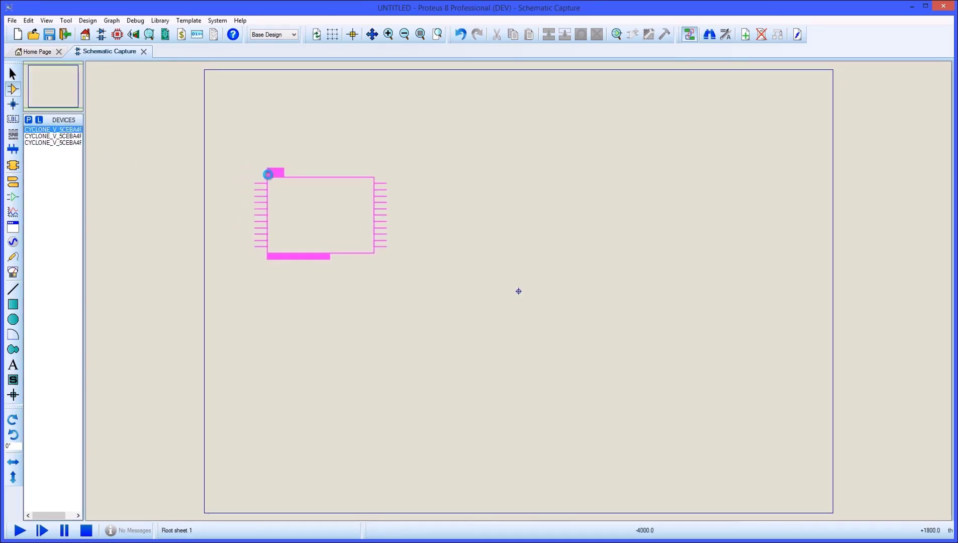
{"action": "left_click", "coordinate": [268, 175]}
{"action": "left_click", "coordinate": [53, 135]}
{"action": "left_click", "coordinate": [442, 141]}
{"action": "left_click", "coordinate": [442, 142]}
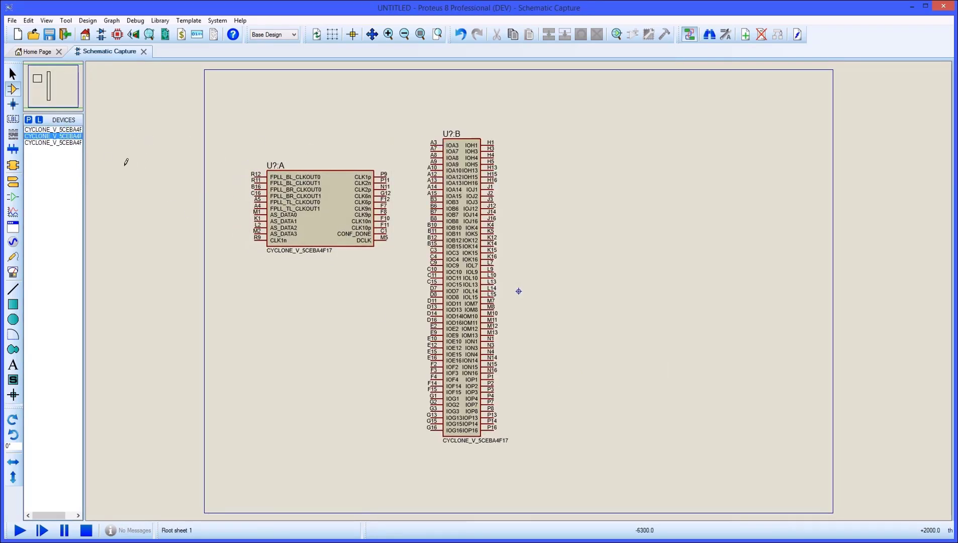
{"action": "left_click", "coordinate": [53, 142]}
{"action": "left_click", "coordinate": [572, 179]}
{"action": "left_click", "coordinate": [572, 179]}
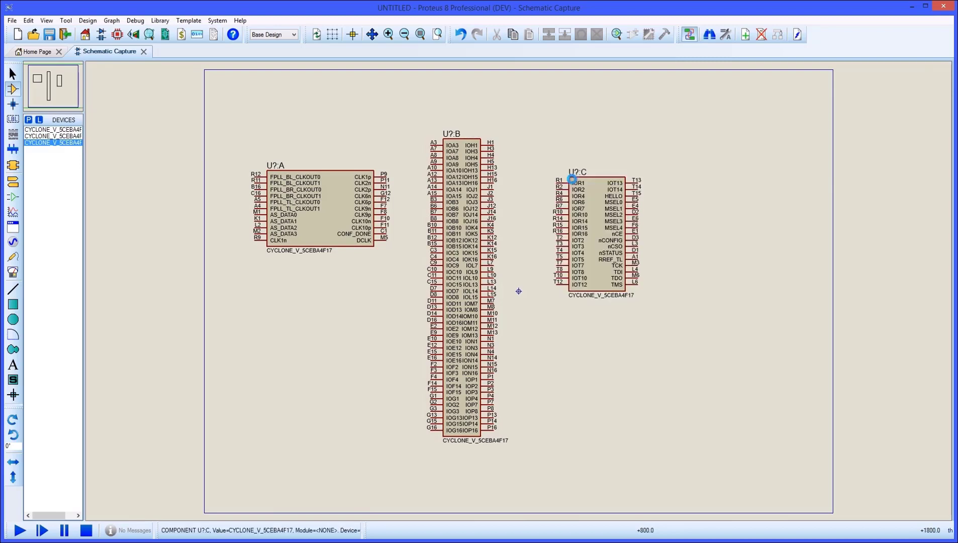
In the power rail configuration, create a VCC_AUX supply at 3.3 V and connect the VCC_AUX net to it.
{"action": "left_click", "coordinate": [87, 20]}
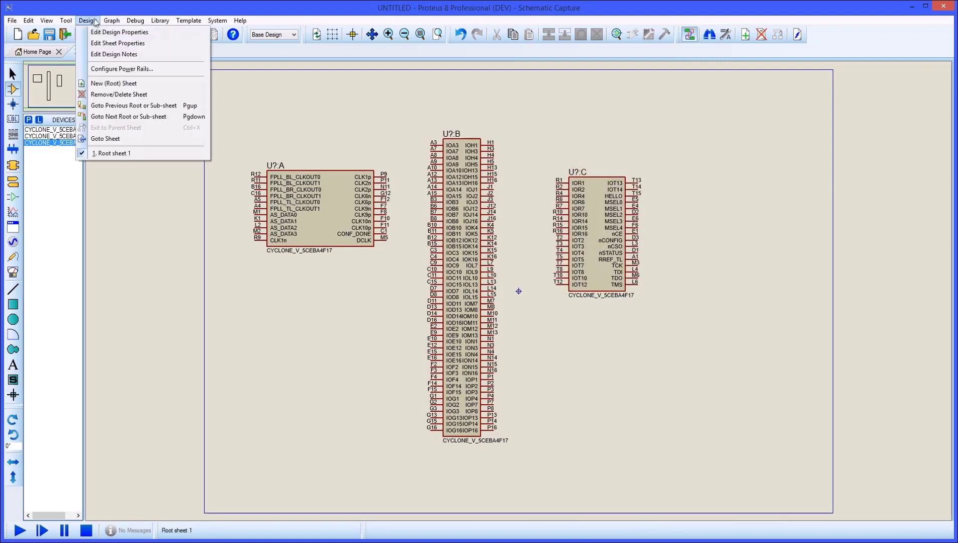
{"action": "left_click", "coordinate": [105, 69]}
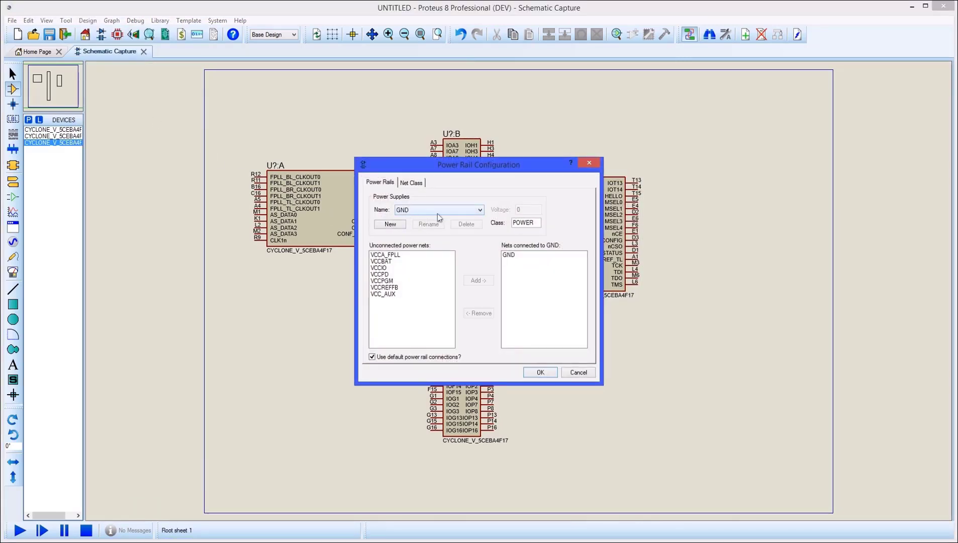
{"action": "left_click", "coordinate": [480, 210]}
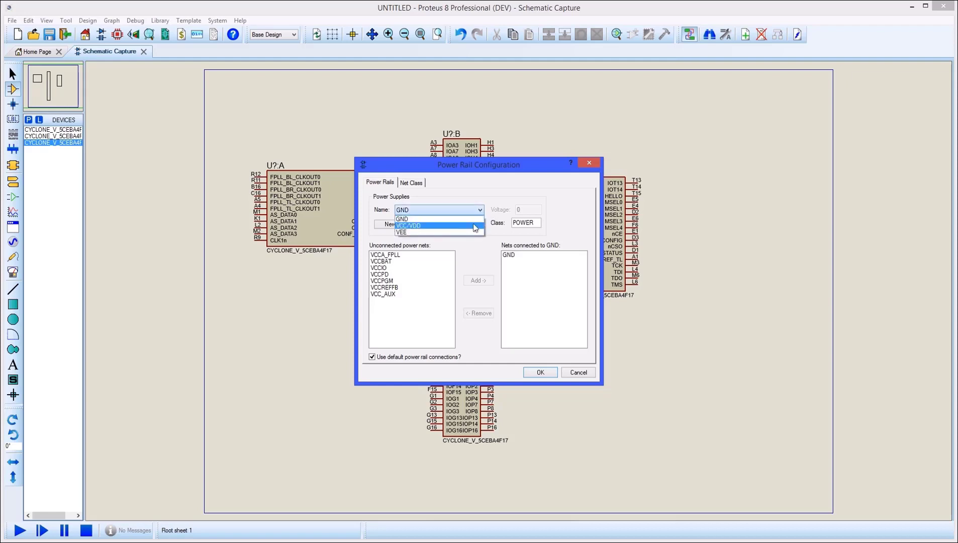
{"action": "left_click", "coordinate": [474, 226]}
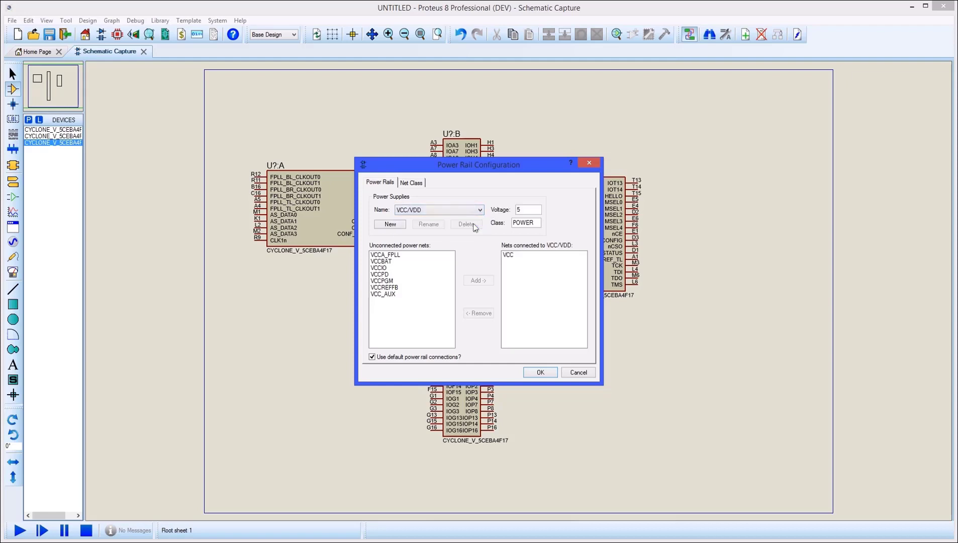
{"action": "left_click", "coordinate": [392, 224]}
{"action": "type", "text": "VCC_AUX"}
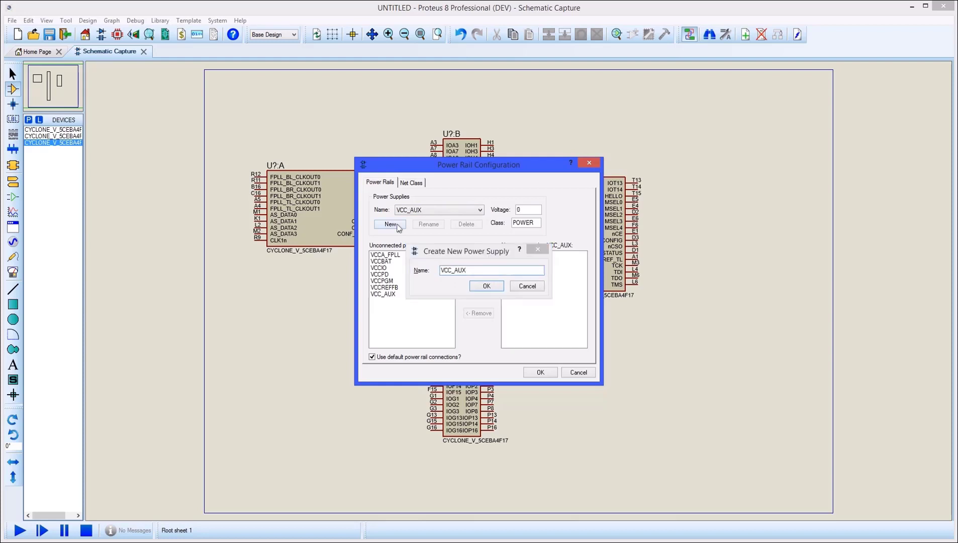
{"action": "key", "text": "Return"}
{"action": "left_click", "coordinate": [511, 210]}
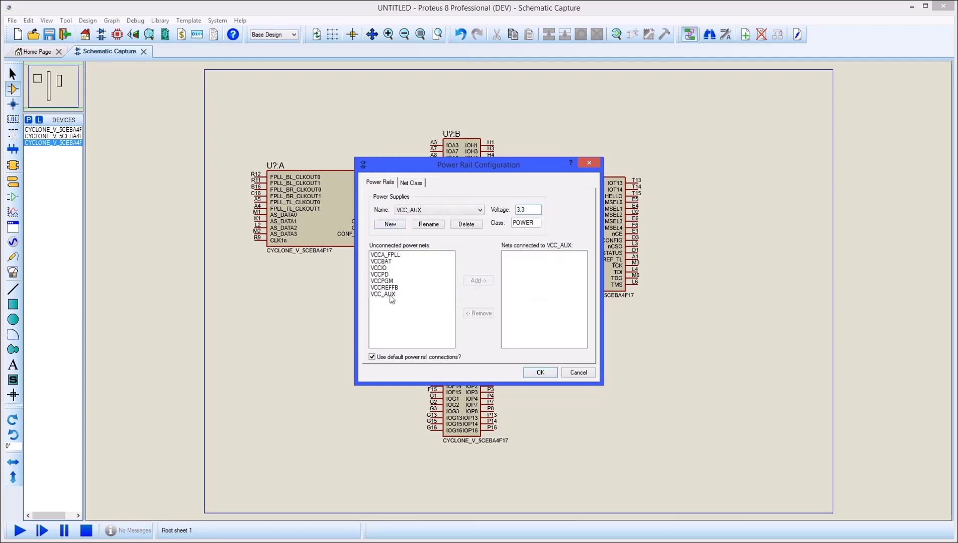
{"action": "left_click", "coordinate": [391, 295]}
{"action": "left_click", "coordinate": [476, 281]}
Connect all remaining unconnected power nets, from VCCA_FPLL to VCCREFFB, to the VCC/VDD rail and accept the configuration.
{"action": "left_click", "coordinate": [467, 210]}
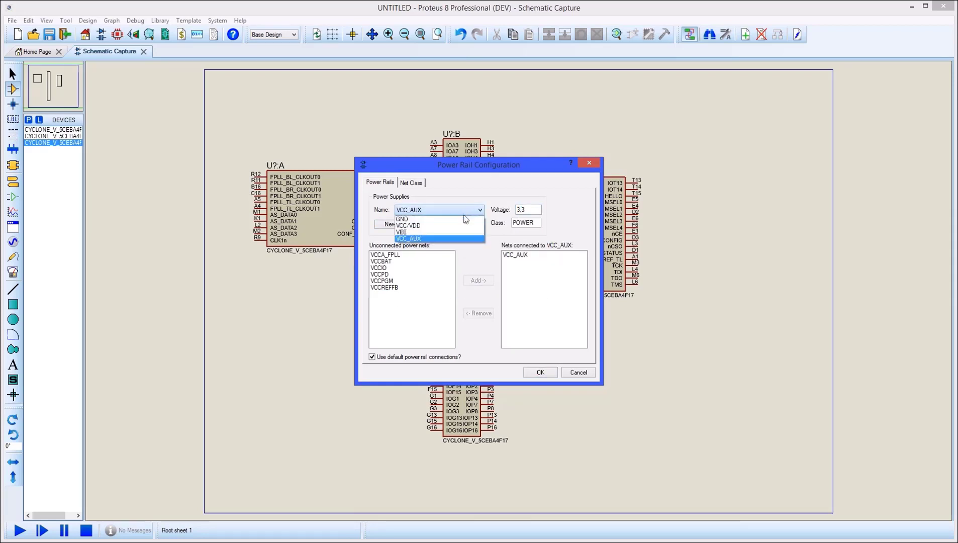
{"action": "left_click", "coordinate": [463, 232]}
{"action": "left_click", "coordinate": [400, 288]}
{"action": "left_click_drag", "start_coordinate": [400, 290], "coordinate": [406, 254]}
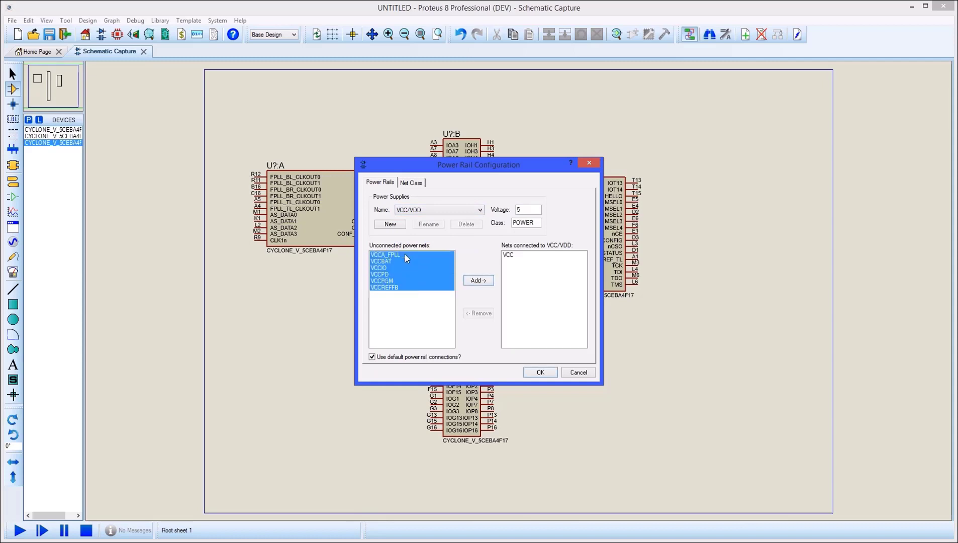
{"action": "left_click", "coordinate": [478, 282]}
{"action": "left_click", "coordinate": [541, 373]}
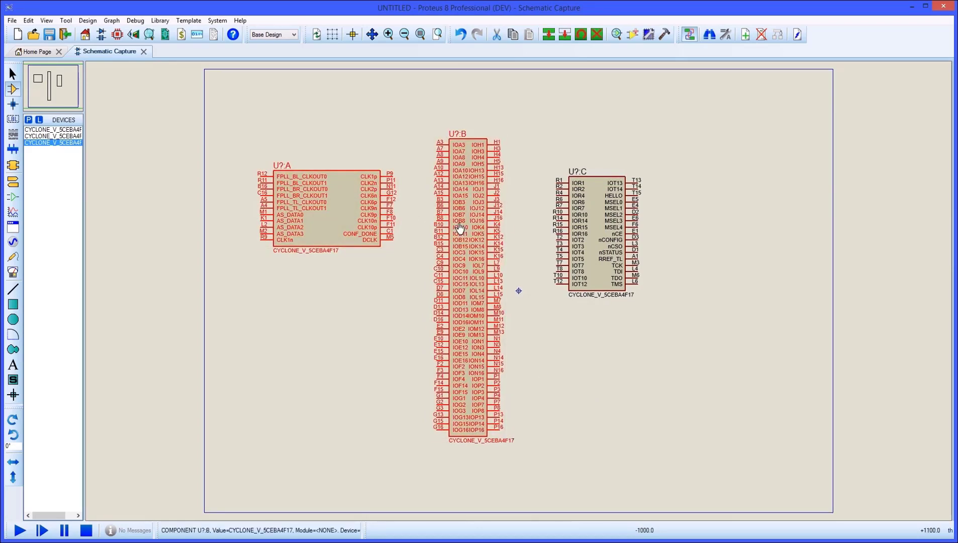
Open the Packaging Tool for the three FPGA elements and load the pin information script CY8C3XXXX_XXX_TQFP100_5JTAG.txt.
{"action": "right_click", "coordinate": [607, 220]}
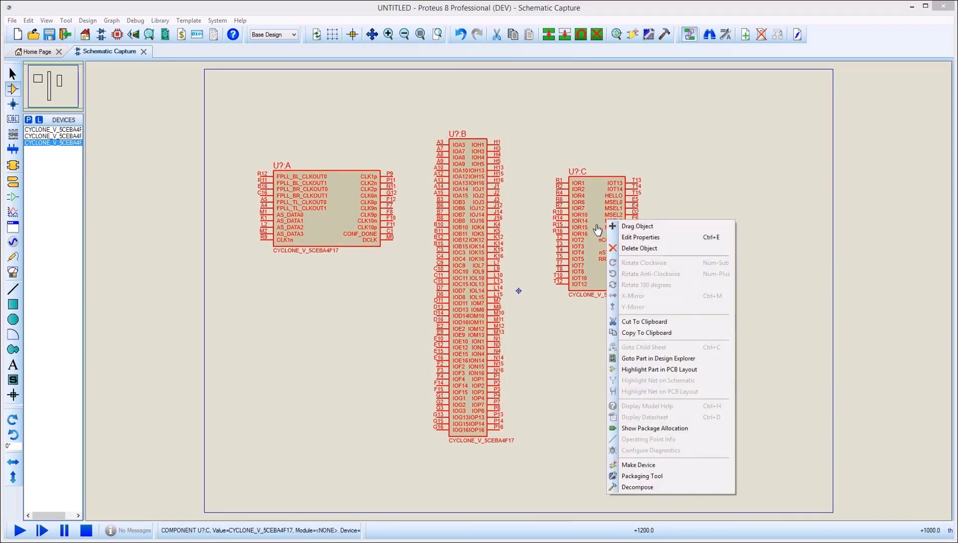
{"action": "left_click", "coordinate": [633, 476]}
{"action": "left_click", "coordinate": [487, 298]}
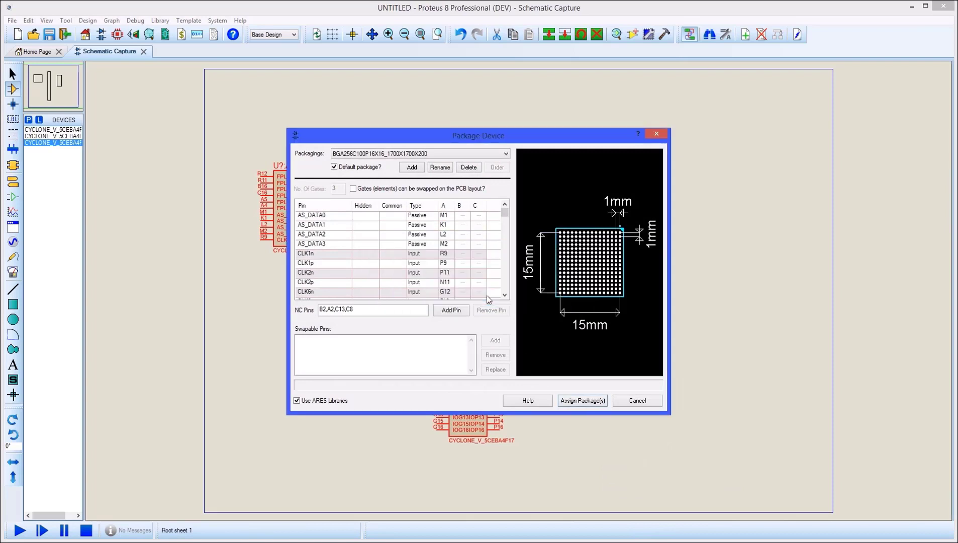
{"action": "right_click", "coordinate": [480, 281]}
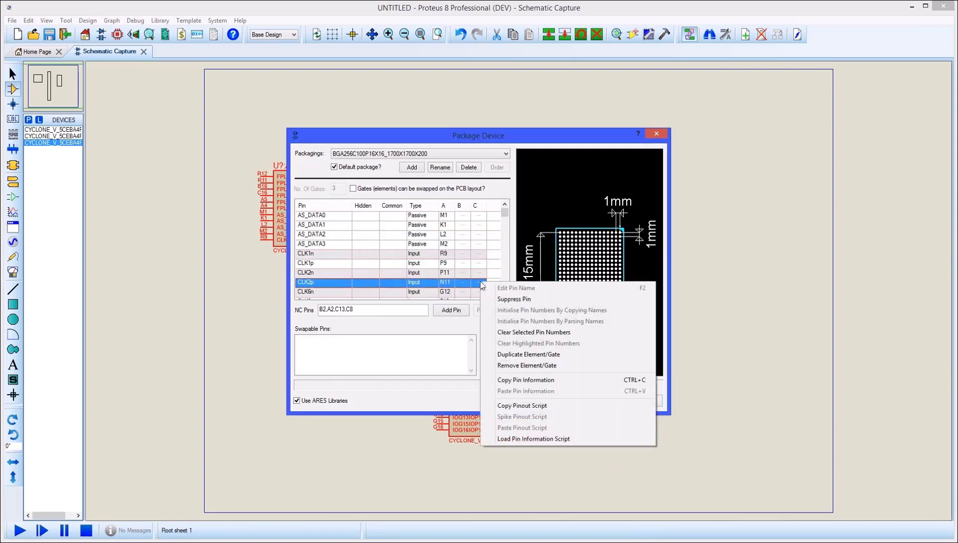
{"action": "left_click", "coordinate": [517, 438]}
{"action": "left_click", "coordinate": [417, 250]}
{"action": "left_click", "coordinate": [647, 400]}
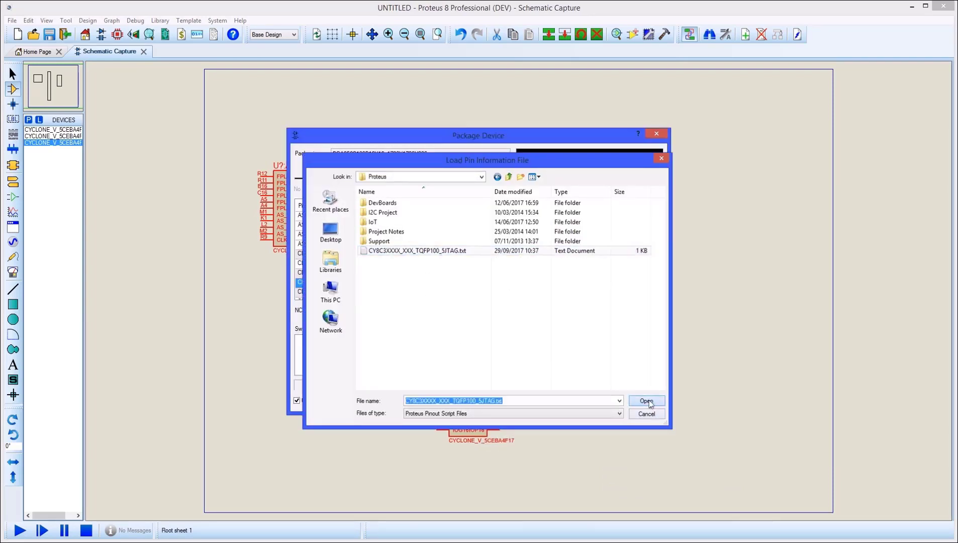
Assign the package, save the packaged device to the USERDVC library and update the devices in the design.
{"action": "left_click", "coordinate": [576, 402]}
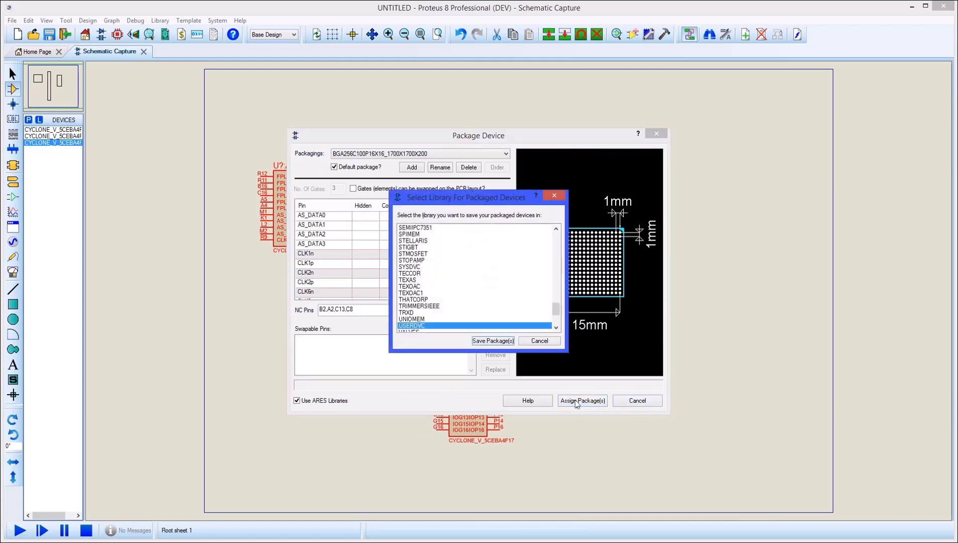
{"action": "left_click", "coordinate": [501, 342]}
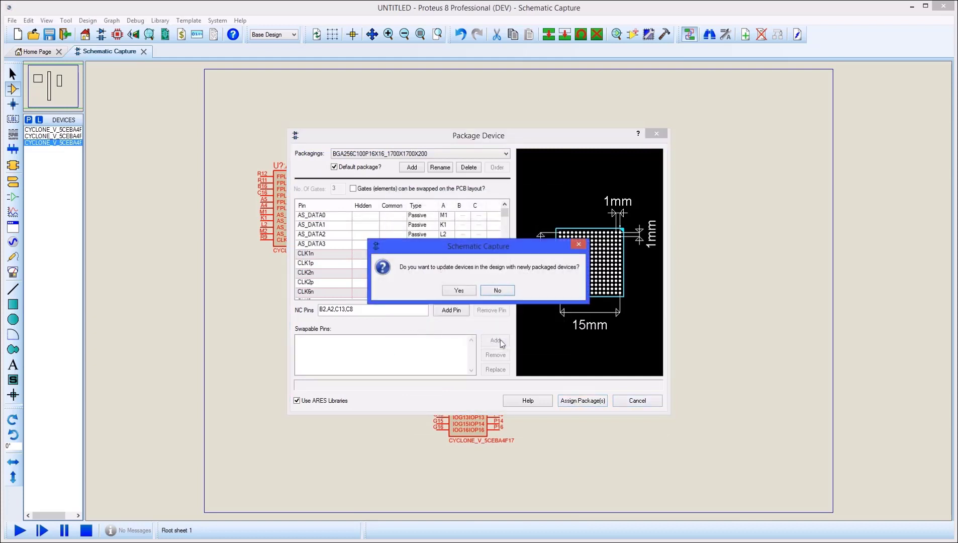
{"action": "left_click", "coordinate": [458, 290]}
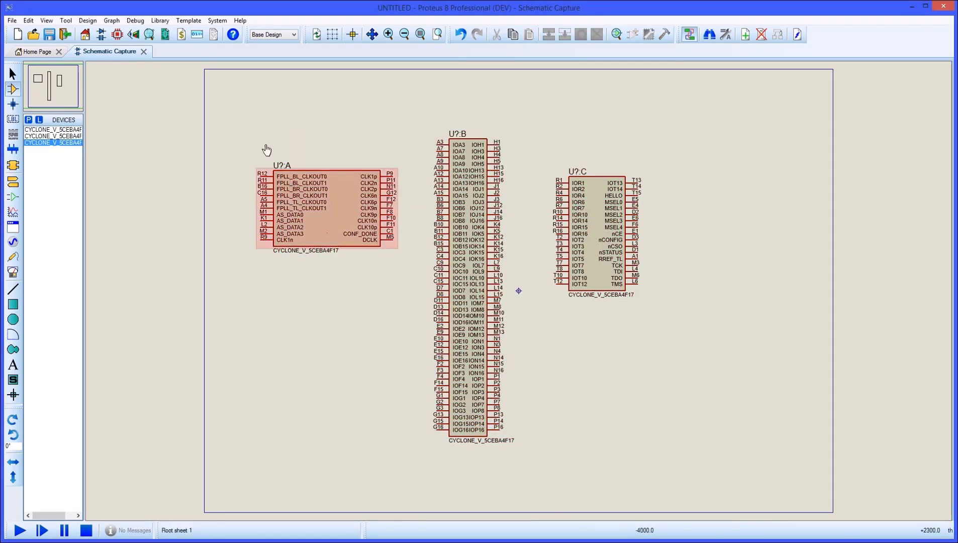
Start a new part import and load the BSDL file 5CEBA4F17_256_ed+clks.bsd.
{"action": "left_click", "coordinate": [167, 21]}
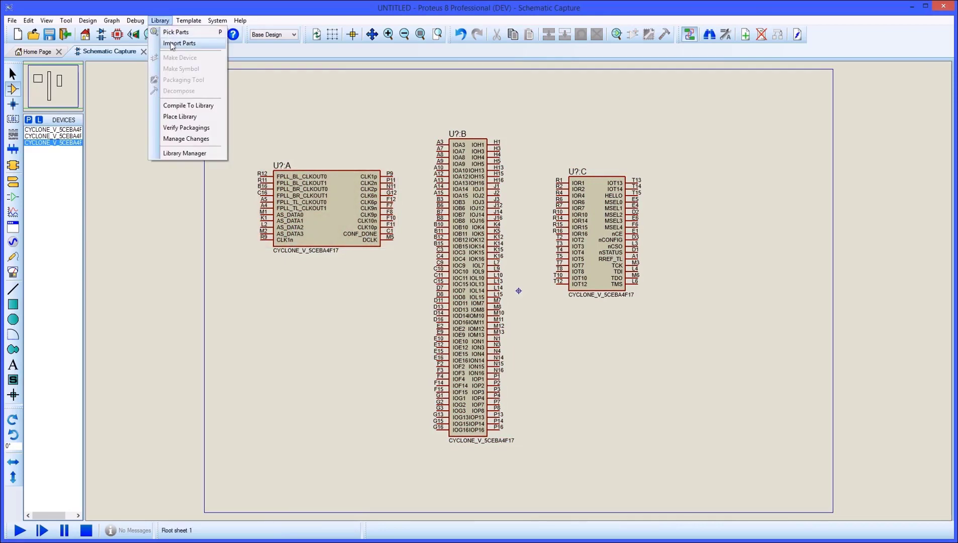
{"action": "left_click", "coordinate": [178, 43]}
{"action": "key", "text": "Escape"}
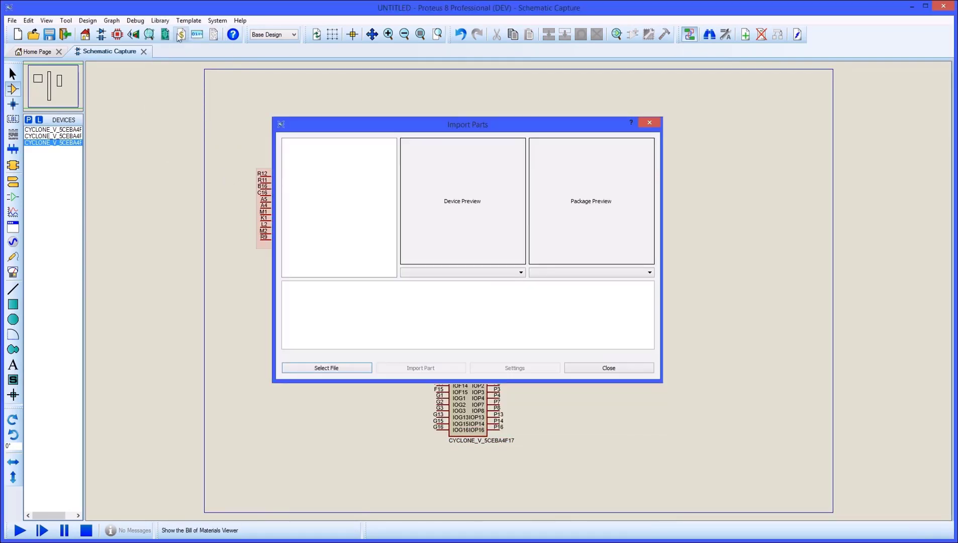
{"action": "left_click", "coordinate": [340, 369]}
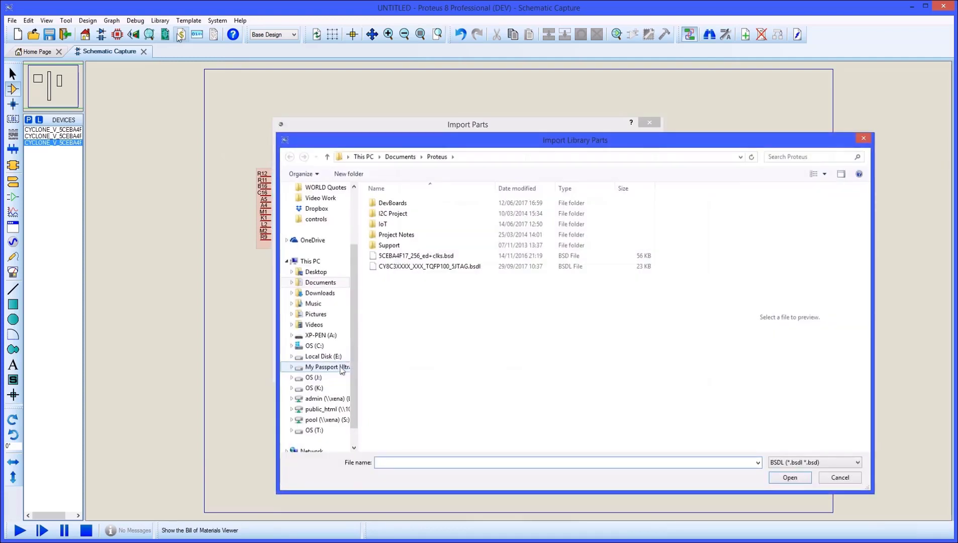
{"action": "left_click", "coordinate": [417, 256]}
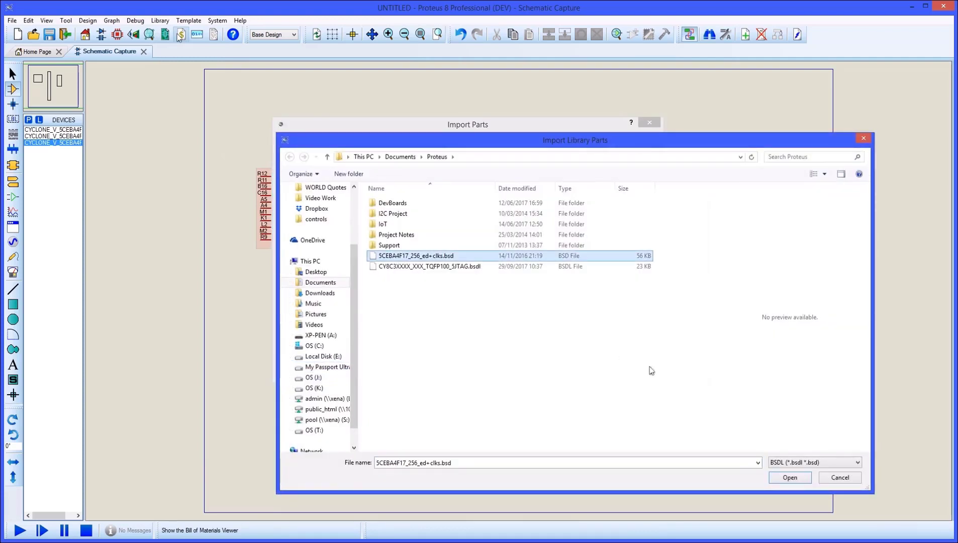
{"action": "left_click", "coordinate": [786, 478]}
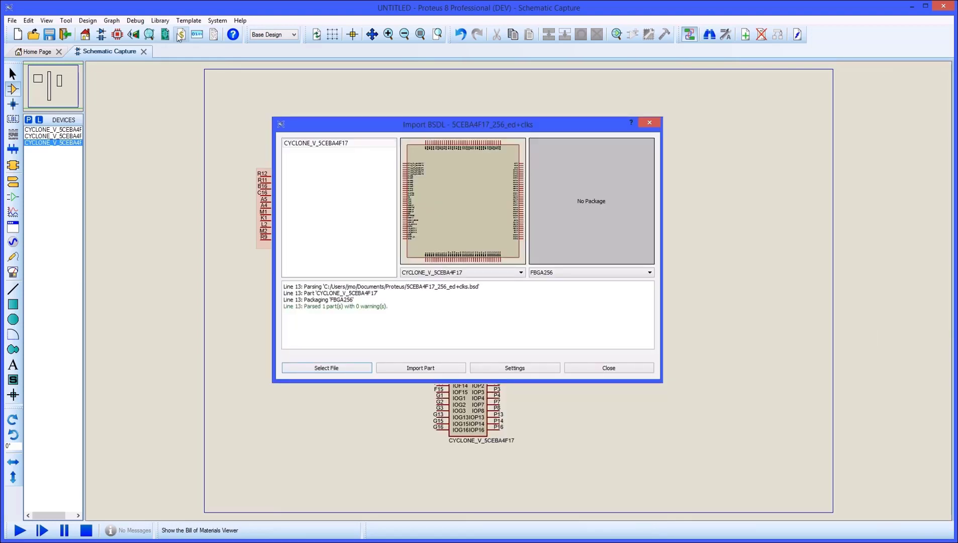
Begin importing the part and load its pinning from CY8C3XXXX_XXX_TQFP100_5JTAG.txt in the pins configuration.
{"action": "left_click", "coordinate": [424, 367]}
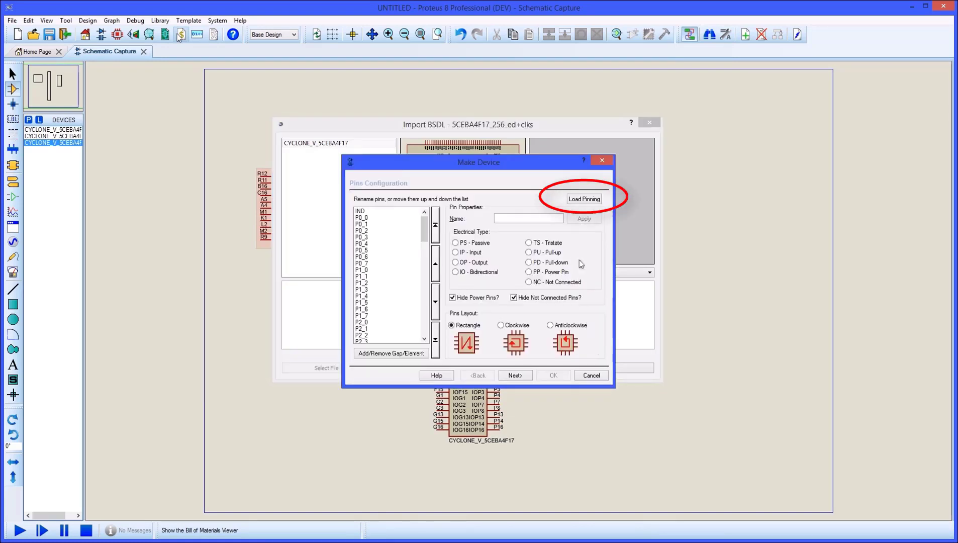
{"action": "left_click", "coordinate": [583, 199]}
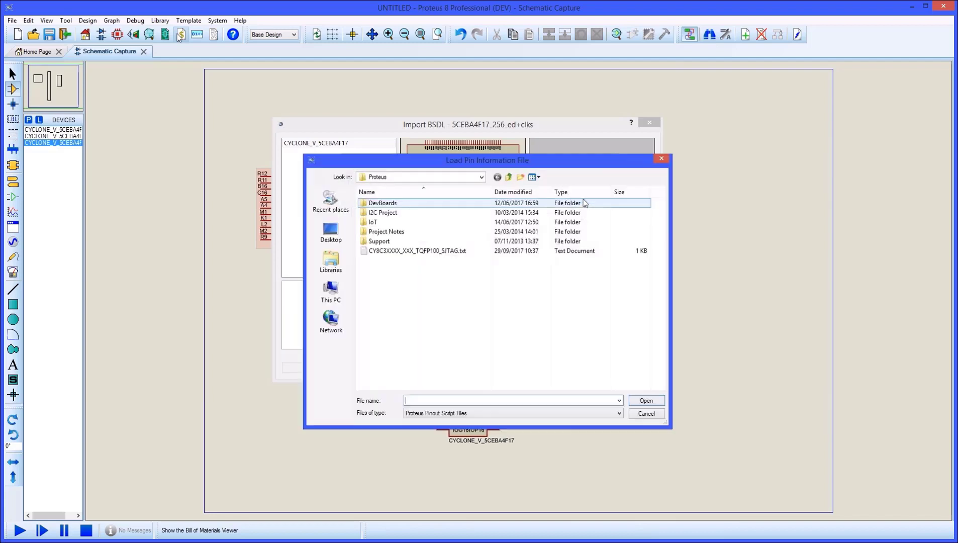
{"action": "left_click", "coordinate": [457, 250]}
{"action": "left_click", "coordinate": [640, 404]}
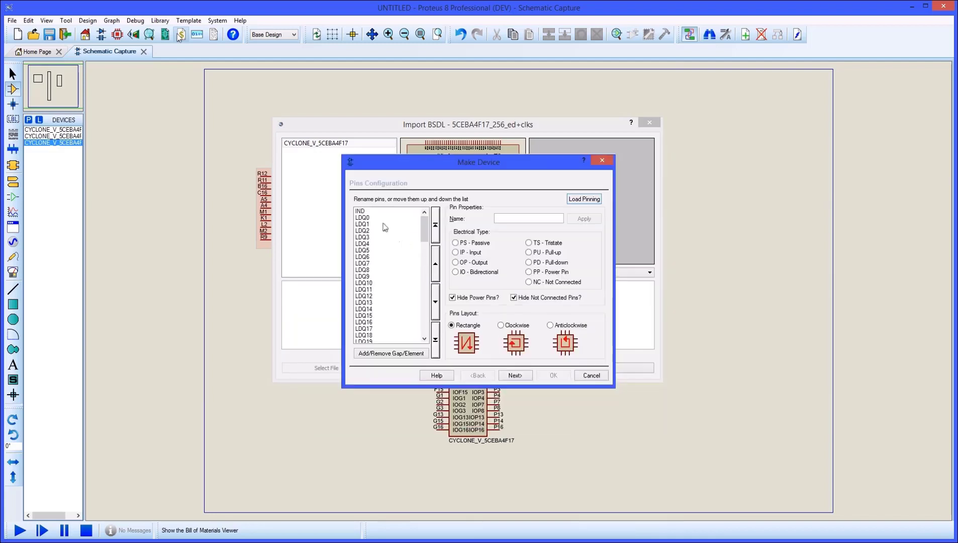
Toggle a gap or element break near the power pins in the device's pin list and select the VB pin.
{"action": "left_click_drag", "start_coordinate": [426, 224], "coordinate": [421, 316]}
{"action": "left_click", "coordinate": [365, 289]}
{"action": "left_click", "coordinate": [391, 354]}
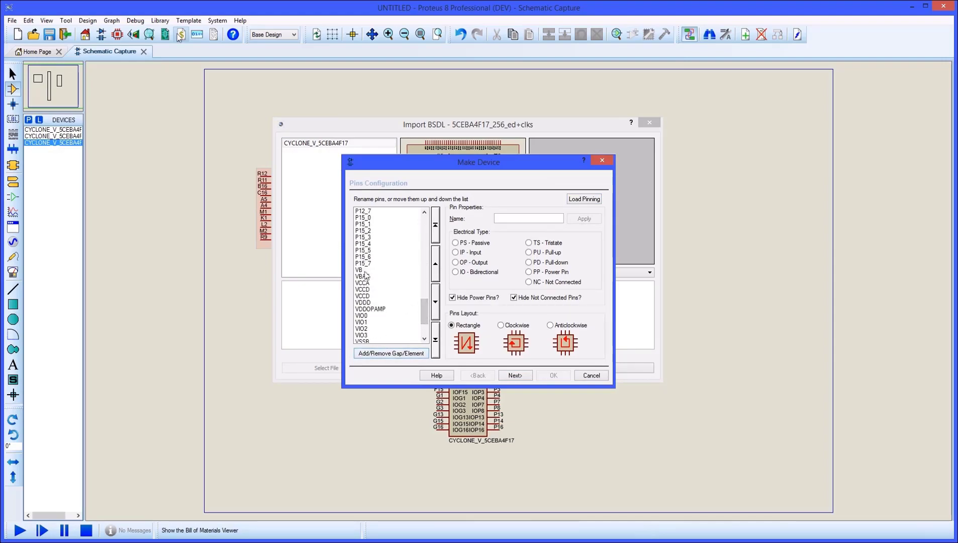
{"action": "left_click", "coordinate": [372, 270]}
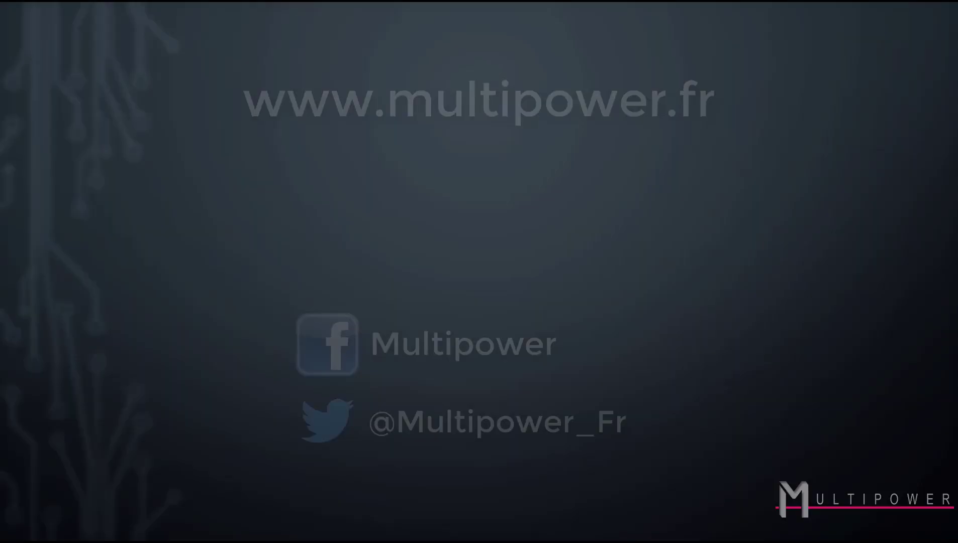